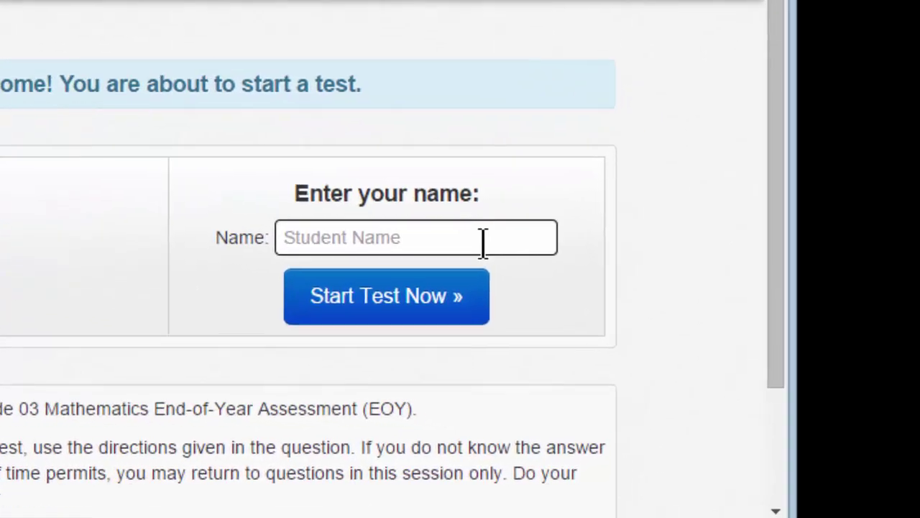
- Enter the student's name, start the Grade 3 Mathematics test and begin Session 1
click(626, 349)
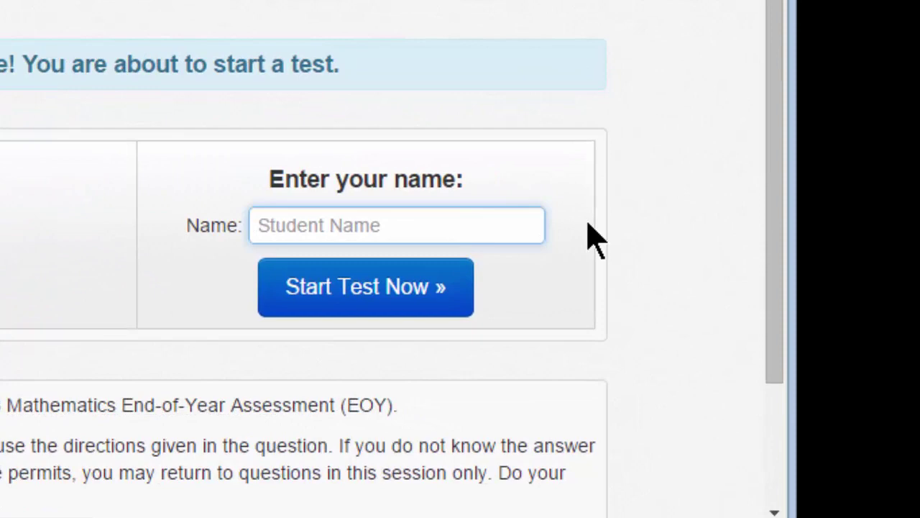
text(Bob)
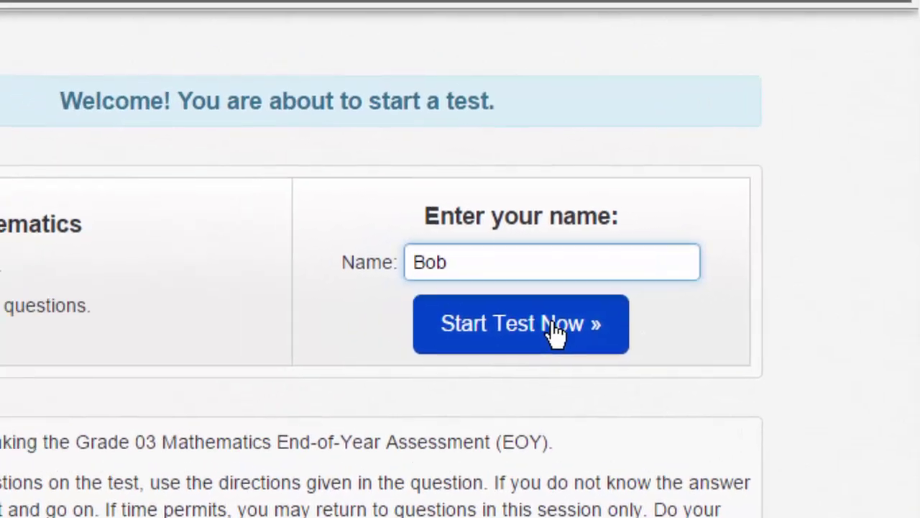
click(410, 297)
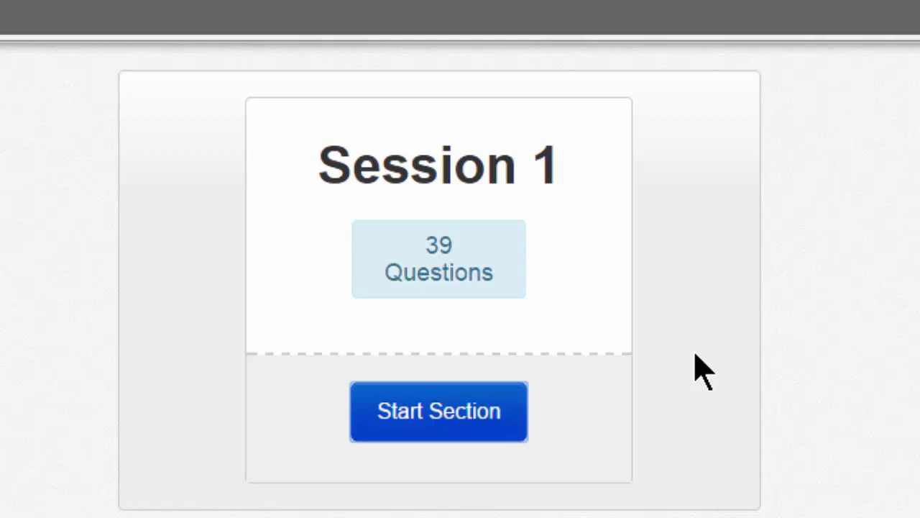
click(487, 425)
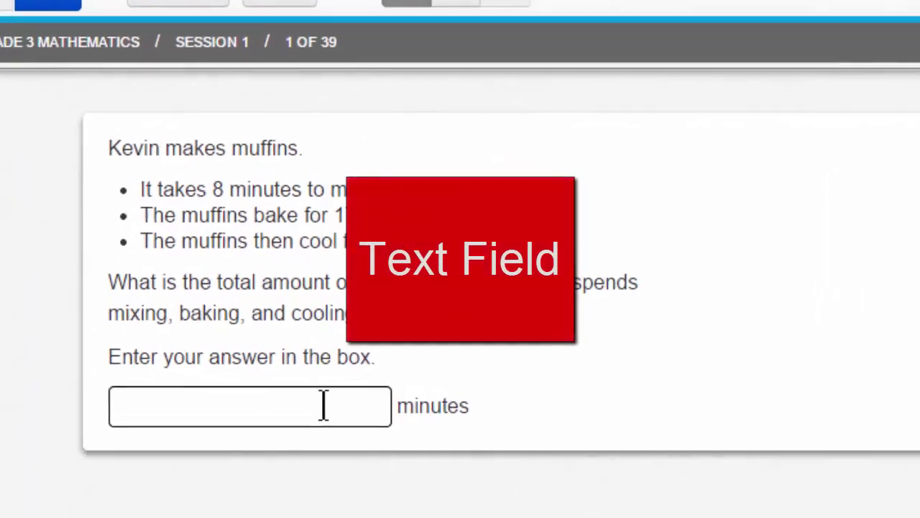
- Answer the muffin question with 30 minutes and advance to question 2
click(324, 391)
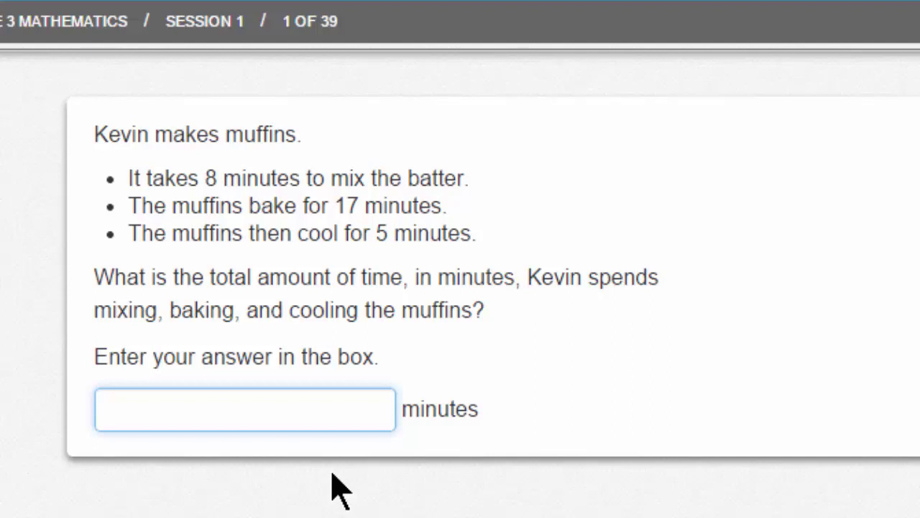
text(30)
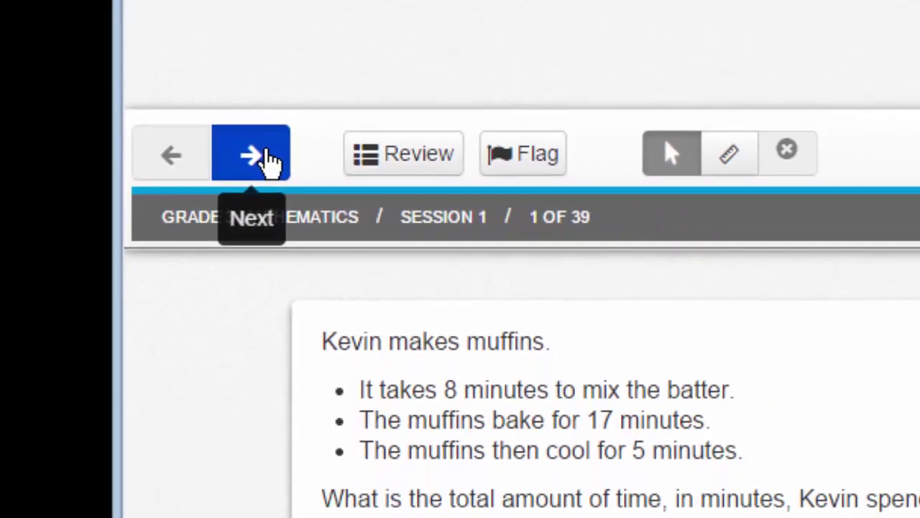
click(467, 209)
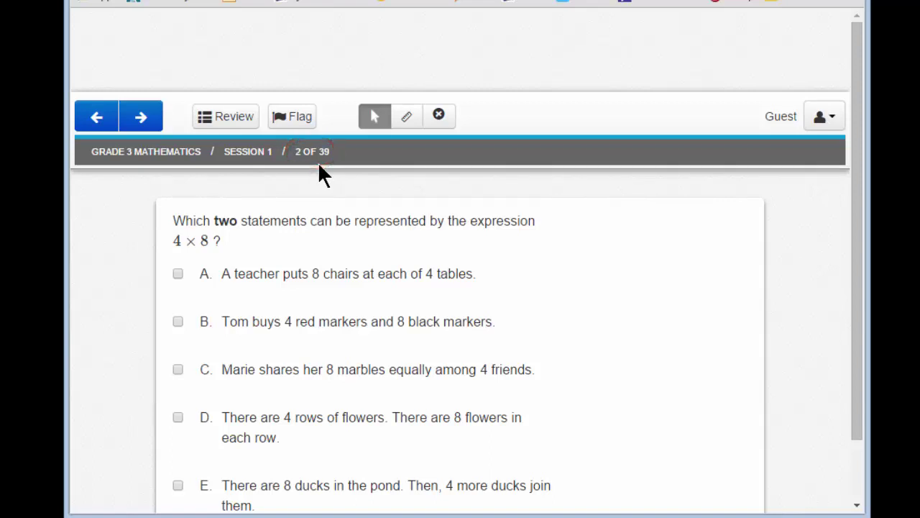
- Go back to check question 1, and move back and forth between questions 2 and 3
click(98, 127)
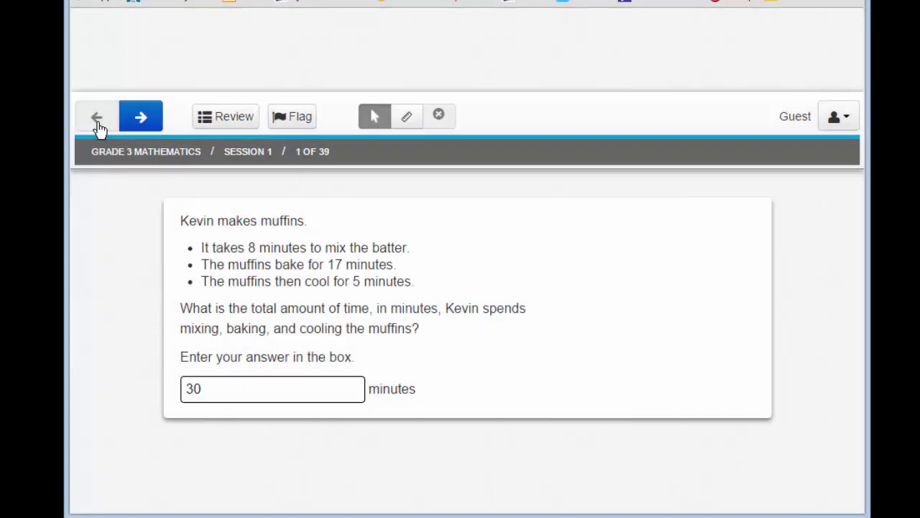
click(139, 123)
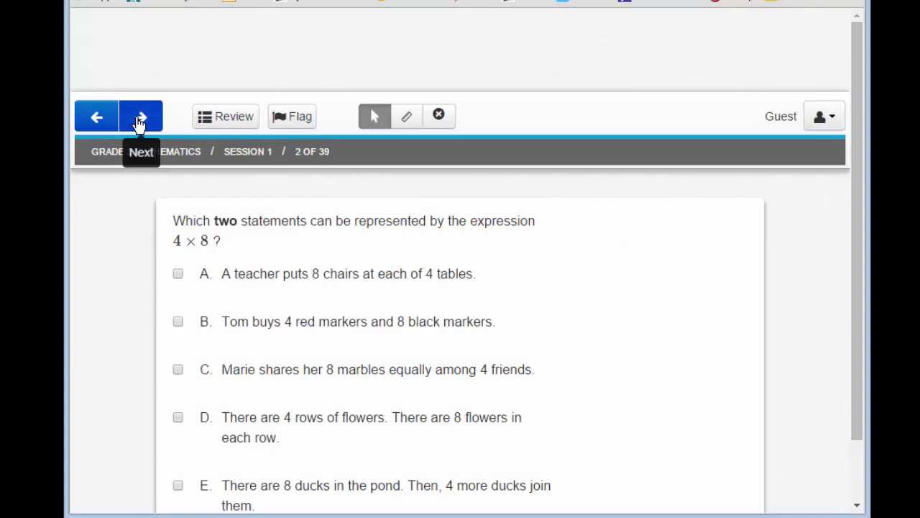
click(140, 124)
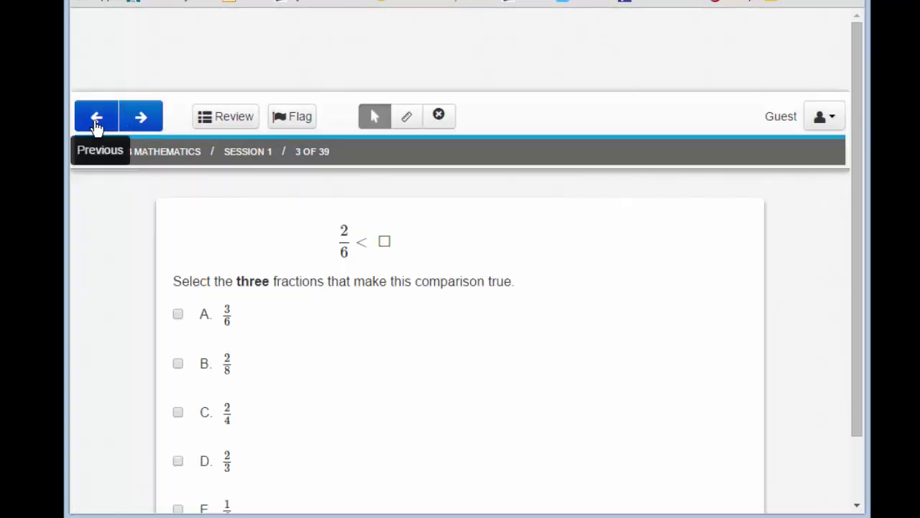
click(98, 126)
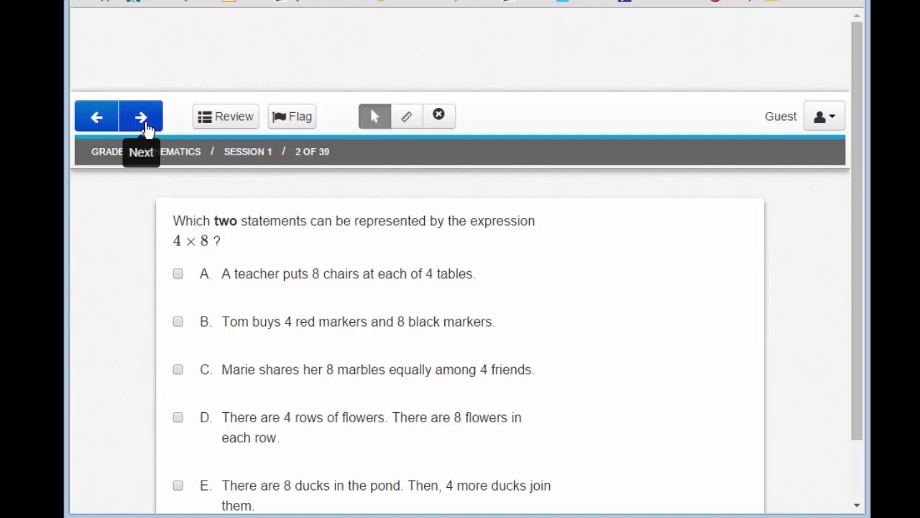
click(145, 128)
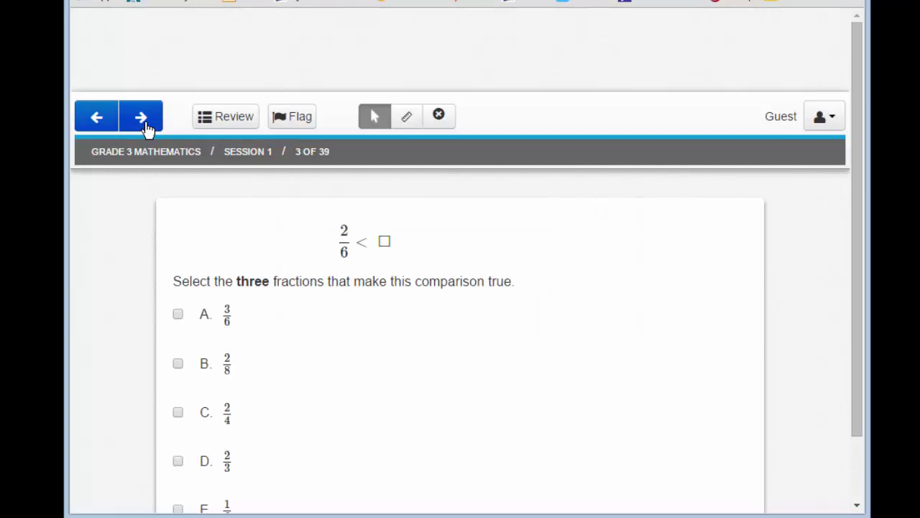
click(98, 129)
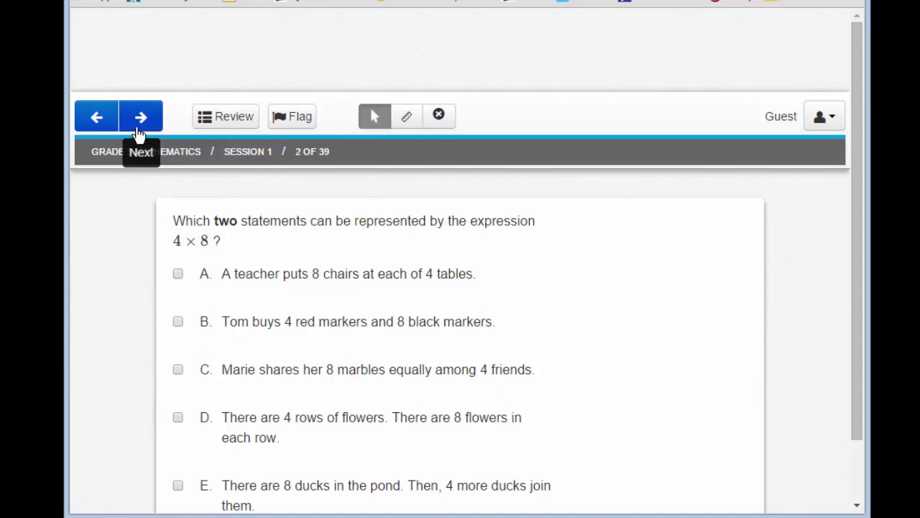
click(139, 130)
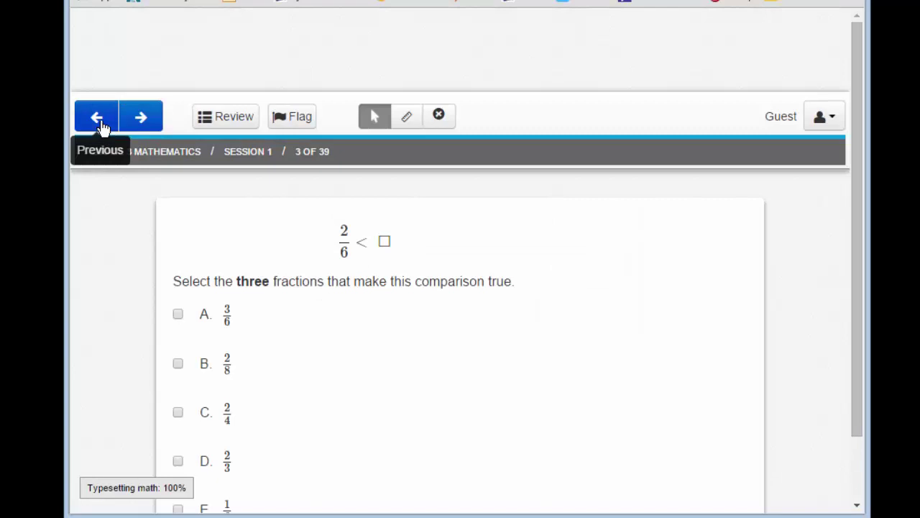
click(101, 124)
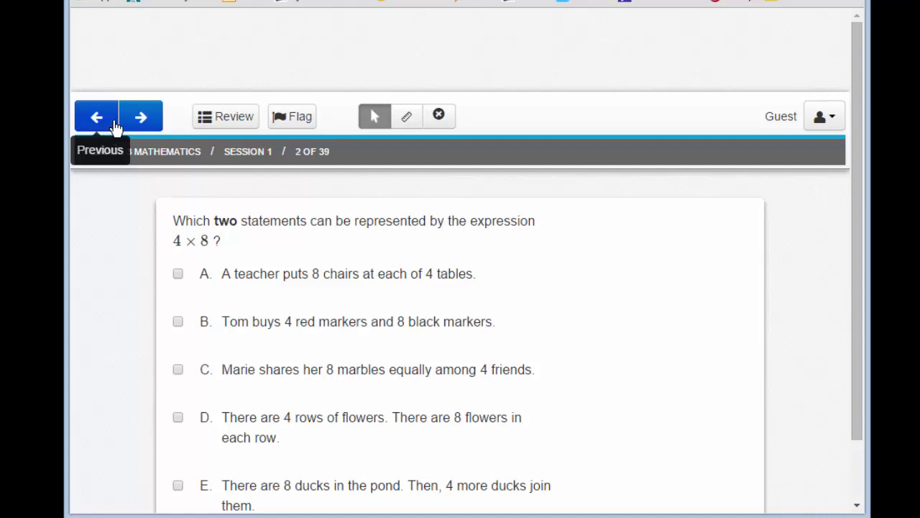
- Advance through the test to question 5 about the time lunch finishes
click(139, 124)
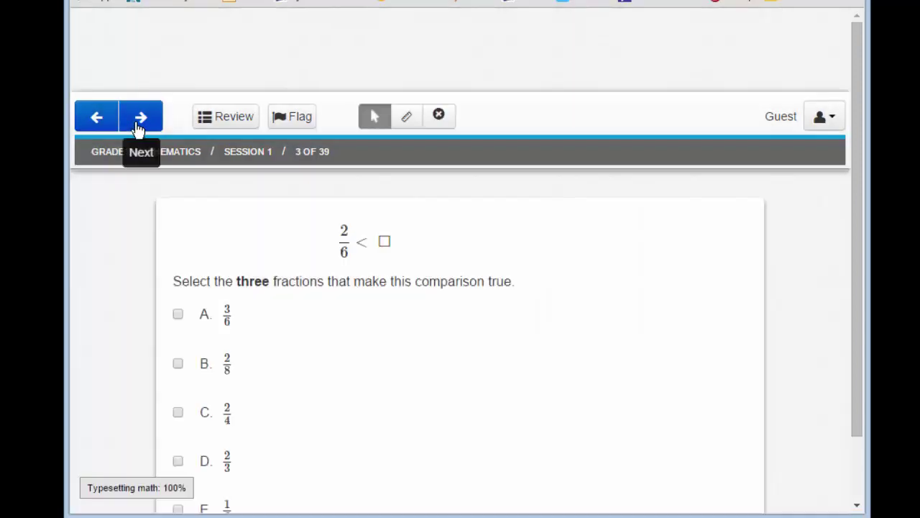
click(139, 123)
click(139, 125)
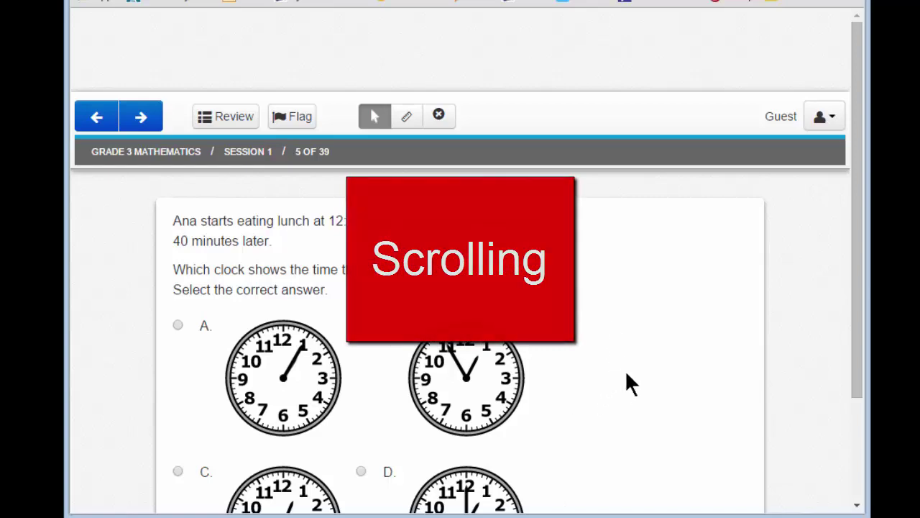
- Examine all of question 5, from its wording to the four clock answer options
scroll(634, 343, down, 2)
scroll(634, 343, up, 1)
scroll(634, 343, down, 1)
scroll(633, 342, up, 2)
scroll(633, 342, down, 2)
scroll(633, 342, up, 2)
scroll(633, 343, down, 2)
scroll(633, 343, up, 2)
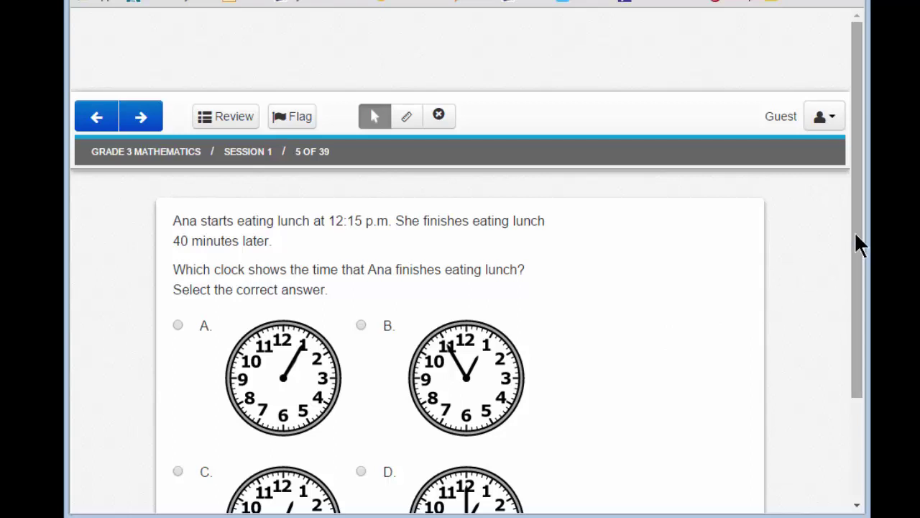
drag(861, 245, 855, 343)
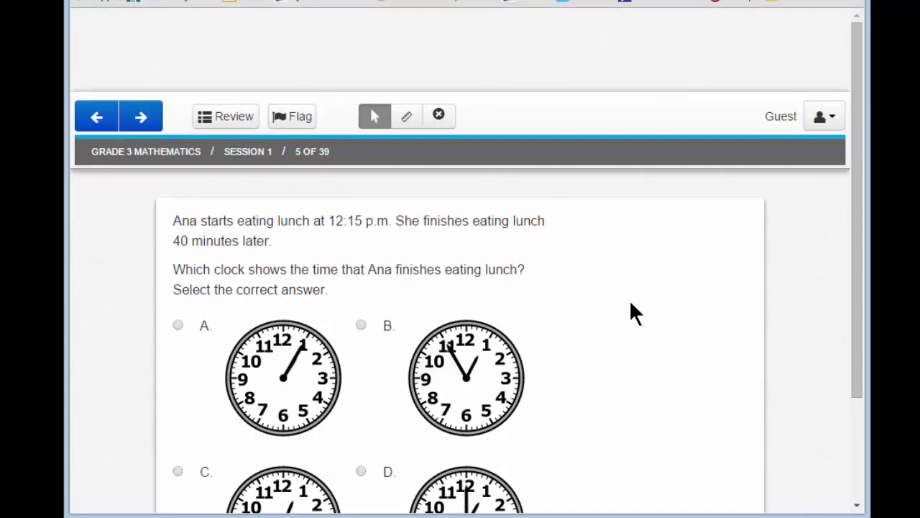
scroll(629, 299, up, 2)
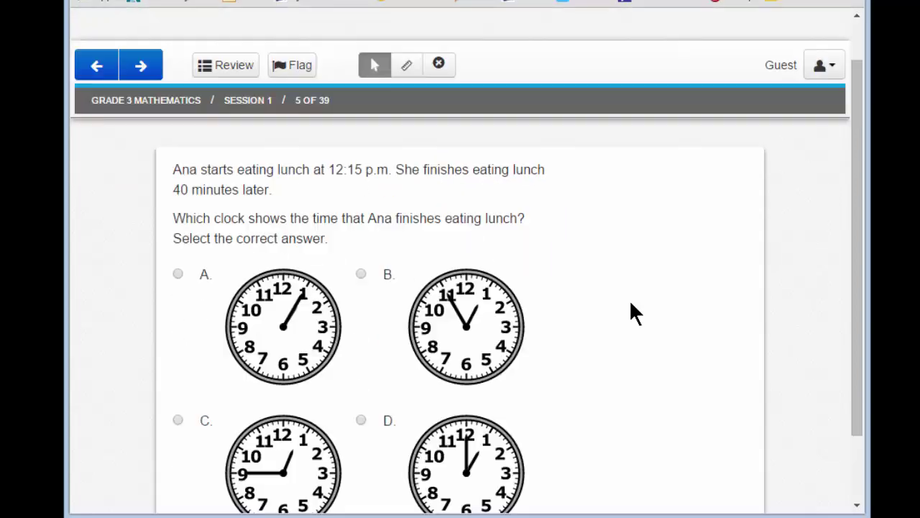
scroll(629, 299, down, 2)
scroll(632, 312, up, 2)
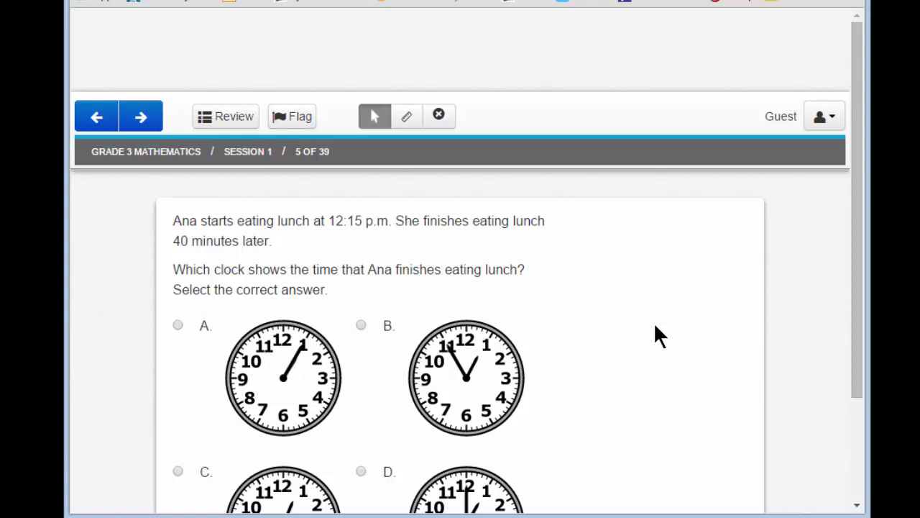
scroll(655, 334, down, 2)
scroll(656, 335, up, 2)
scroll(654, 322, down, 2)
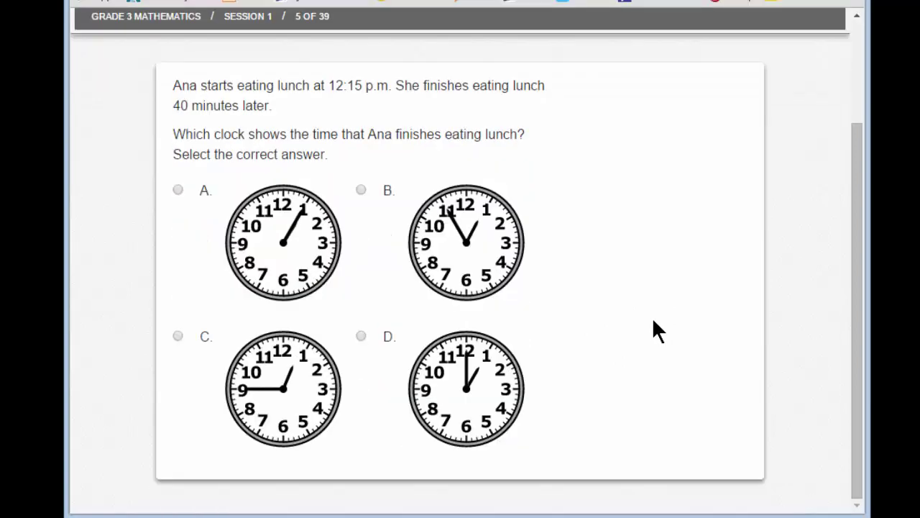
scroll(654, 327, up, 2)
scroll(654, 327, down, 2)
scroll(654, 324, up, 2)
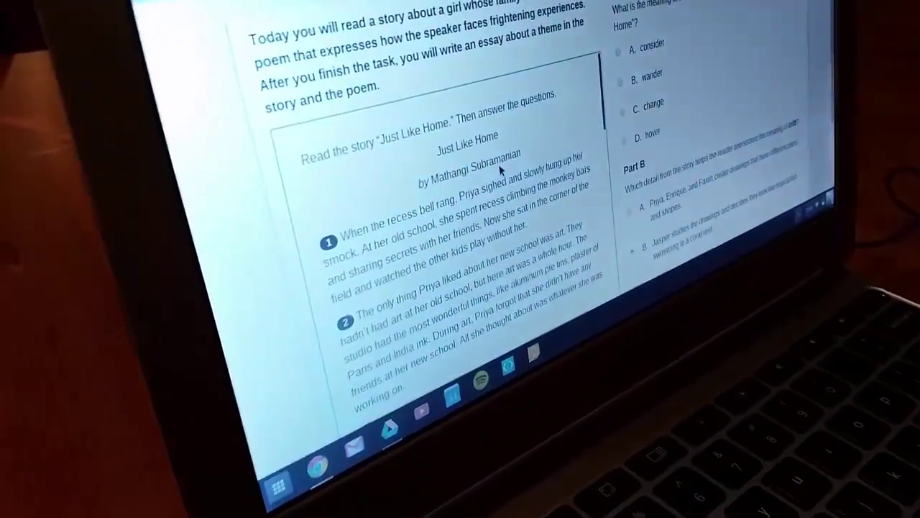
scroll(514, 217, down, 1)
scroll(456, 201, down, 3)
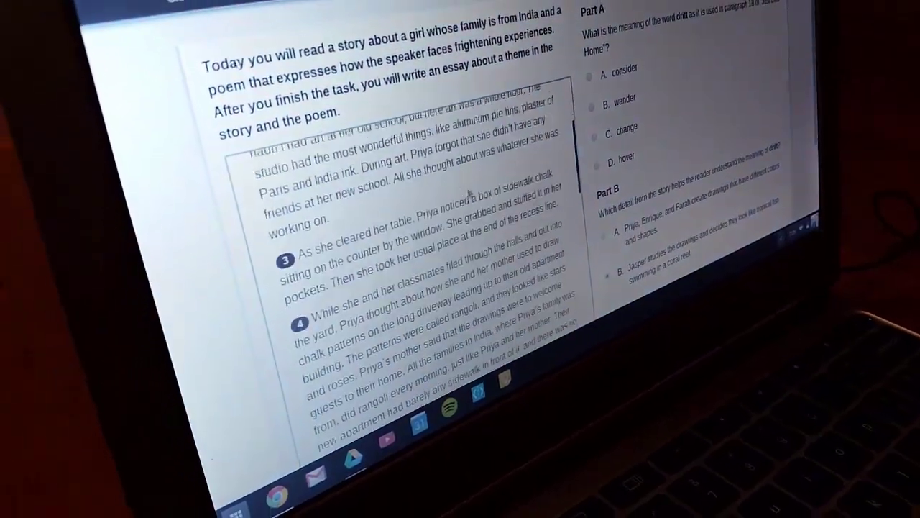
scroll(454, 199, up, 1)
scroll(454, 198, down, 5)
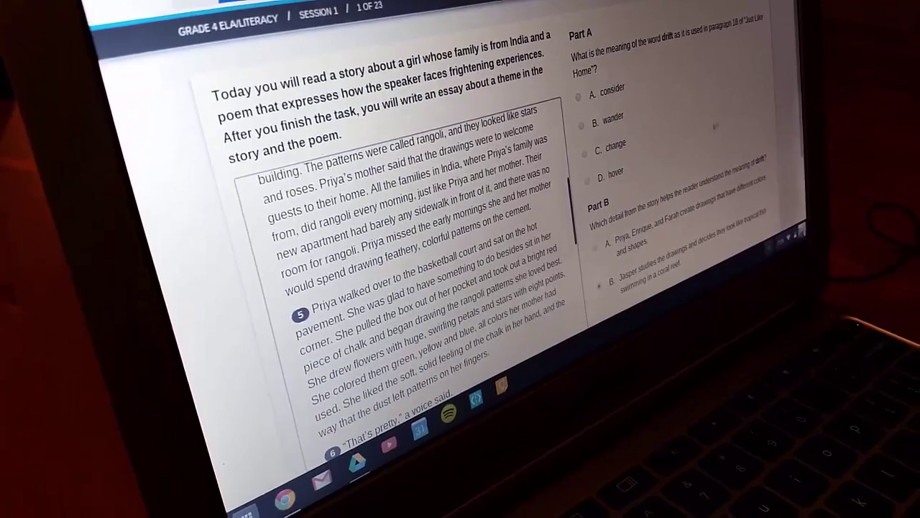
scroll(702, 118, down, 2)
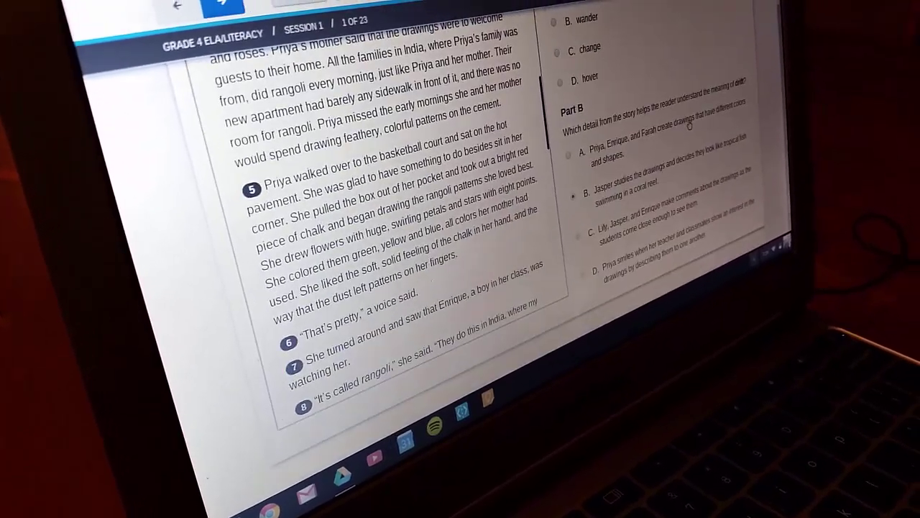
scroll(703, 117, up, 2)
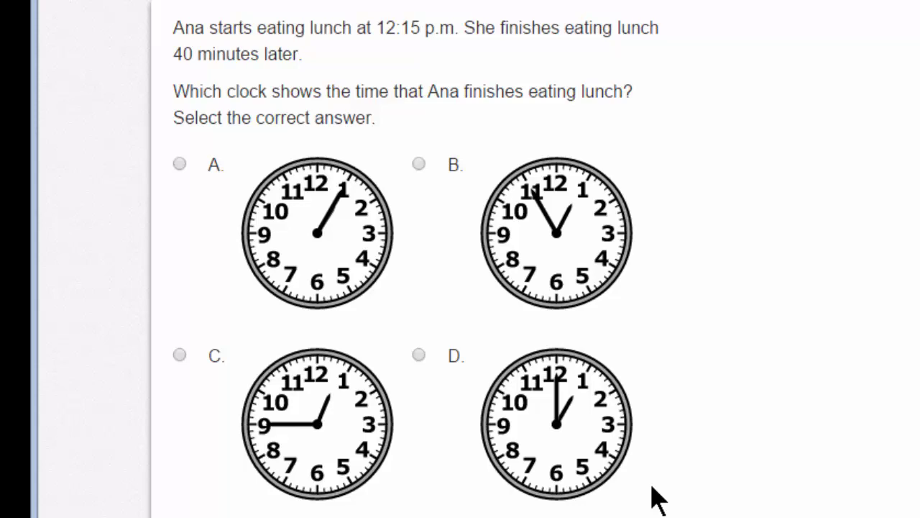
- Use the Answer Eliminator to cross out clock options D and C in question 5
scroll(692, 485, up, 3)
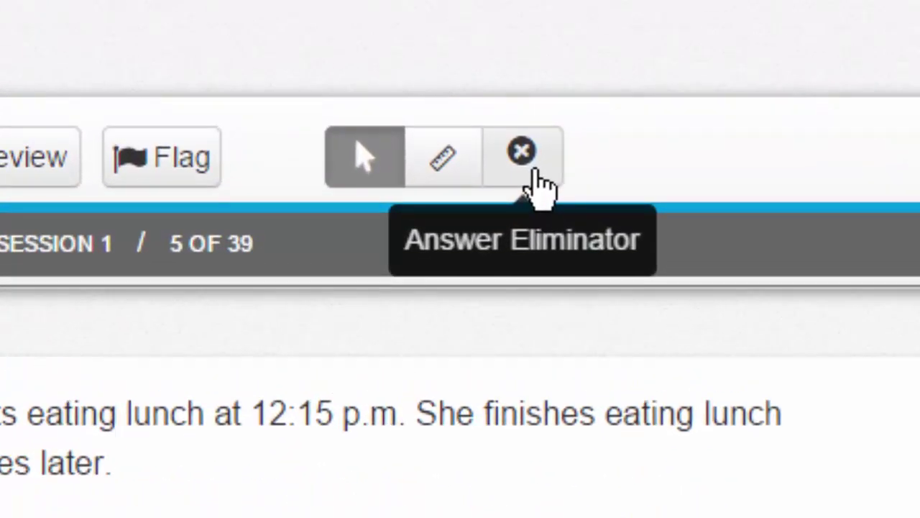
click(533, 174)
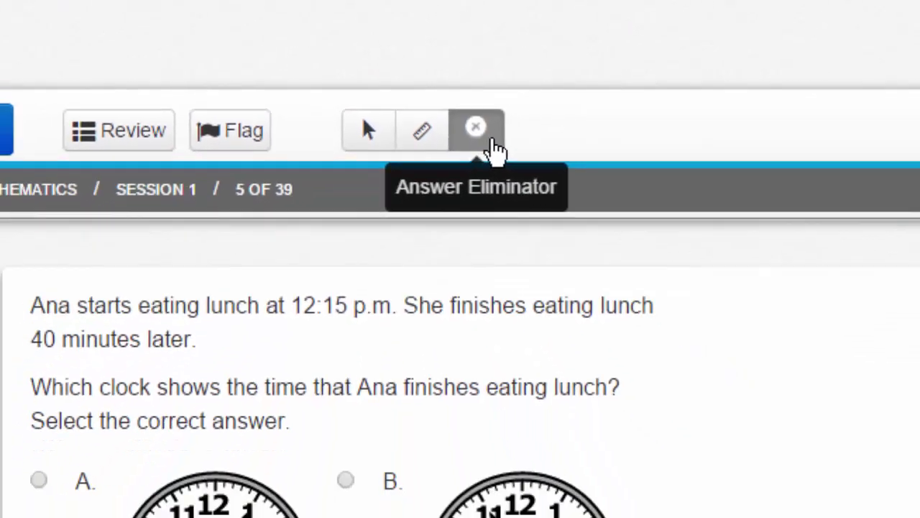
scroll(564, 295, down, 2)
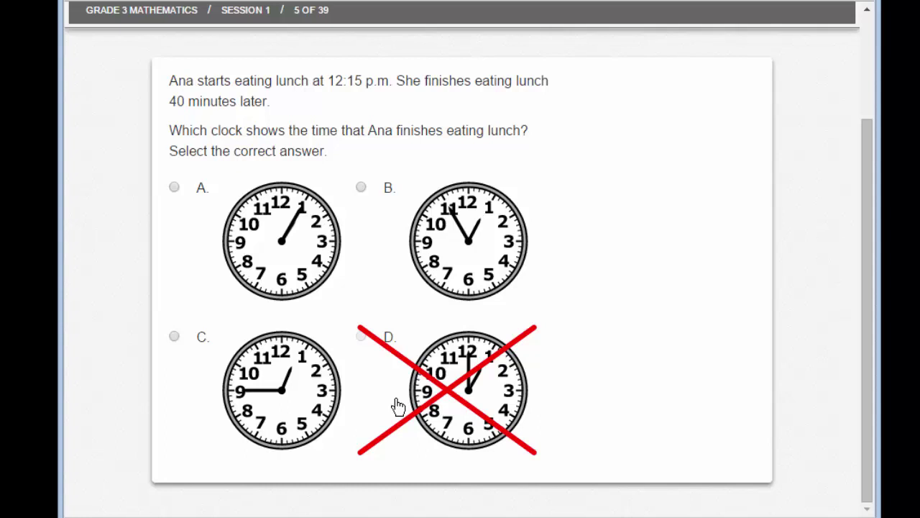
click(288, 399)
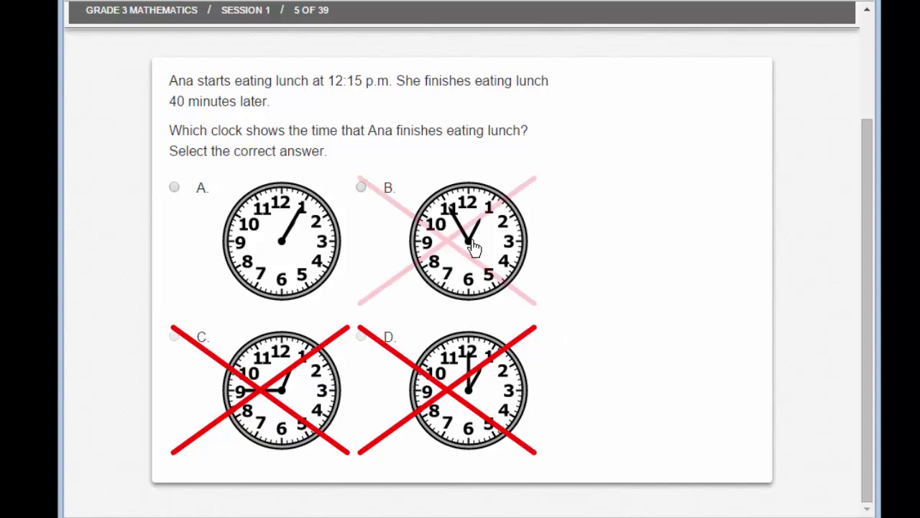
- Try crossing out clock option B and remove its elimination mark again, several times over
click(453, 248)
click(451, 251)
click(462, 258)
click(454, 250)
click(455, 252)
click(455, 251)
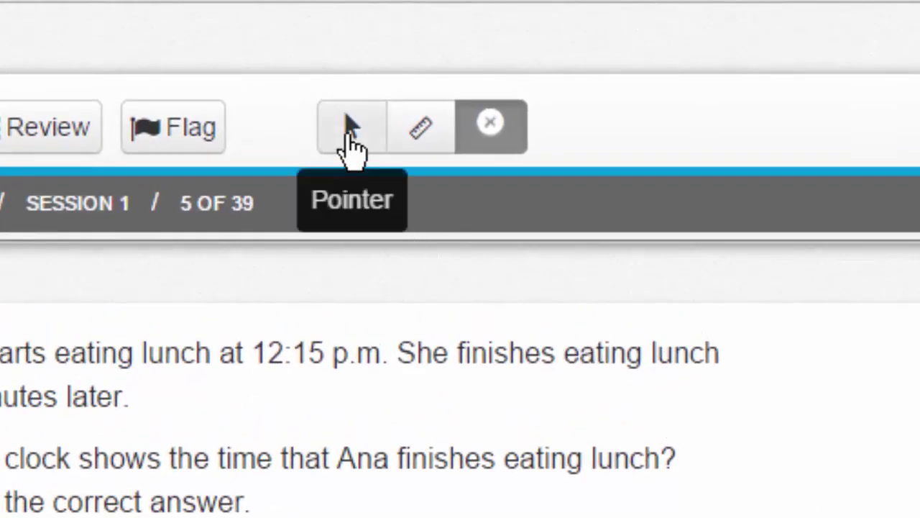
- Return to the Pointer tool and select clock option B as the answer to question 5
click(352, 144)
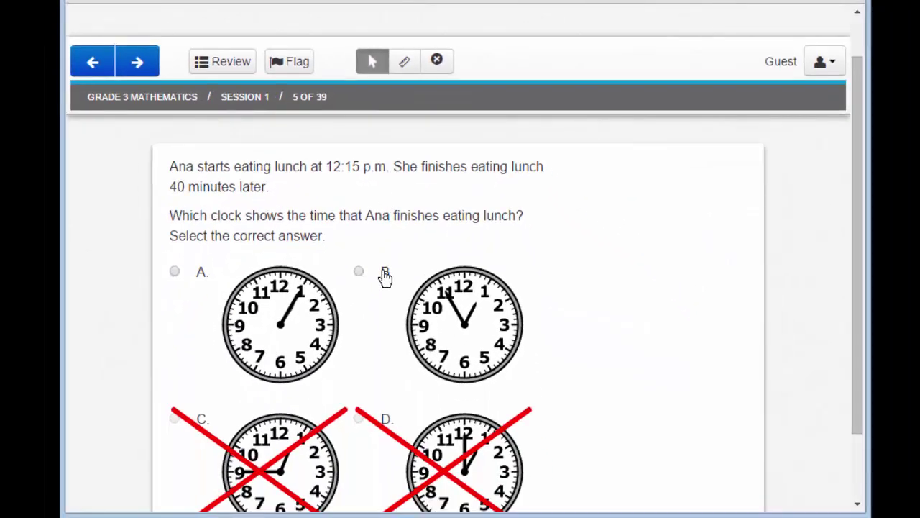
click(359, 272)
scroll(574, 286, down, 2)
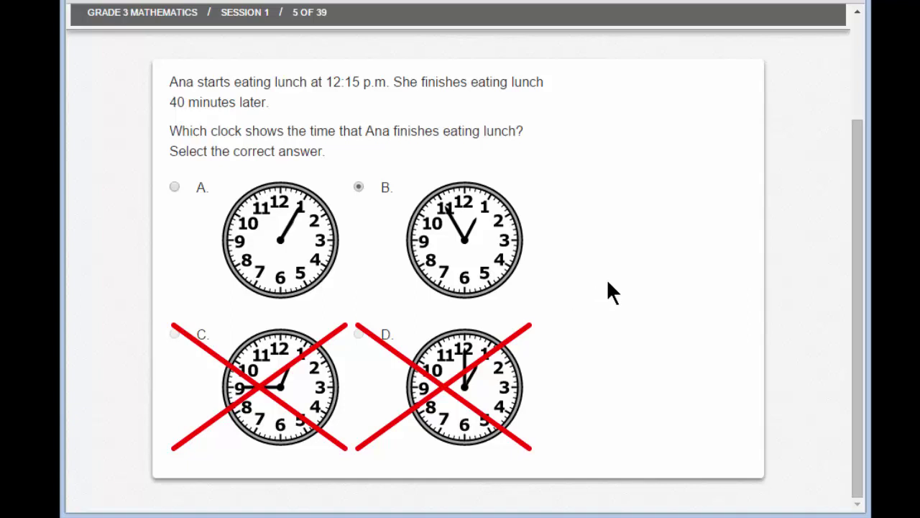
scroll(608, 282, up, 2)
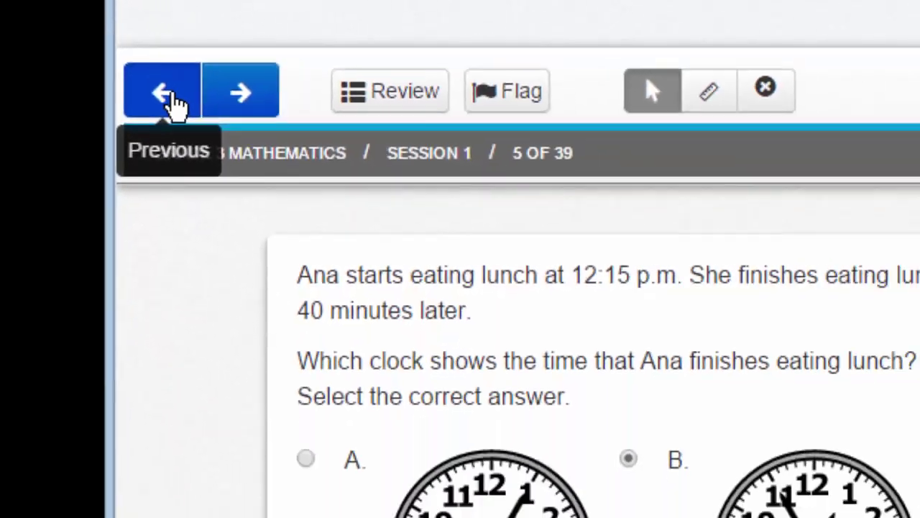
- Go back from question 5 to question 2, about the expression 4 × 8
click(325, 191)
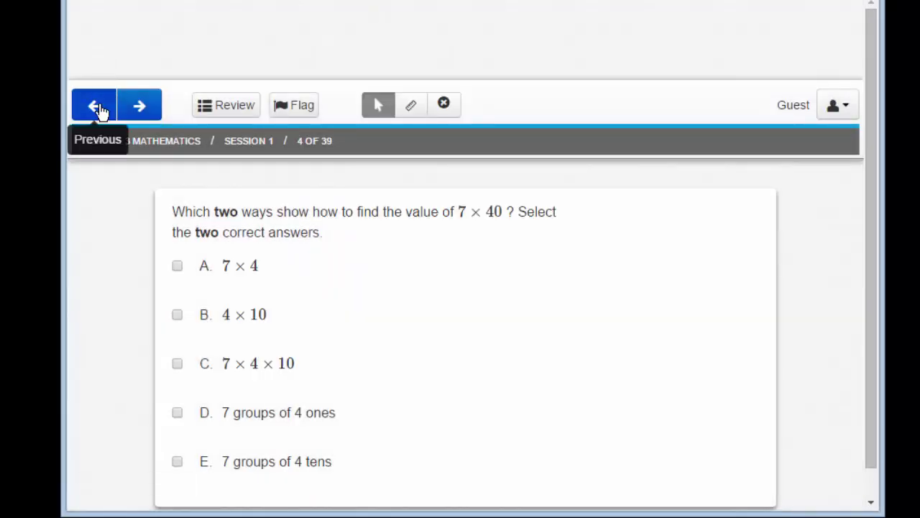
click(97, 106)
click(97, 108)
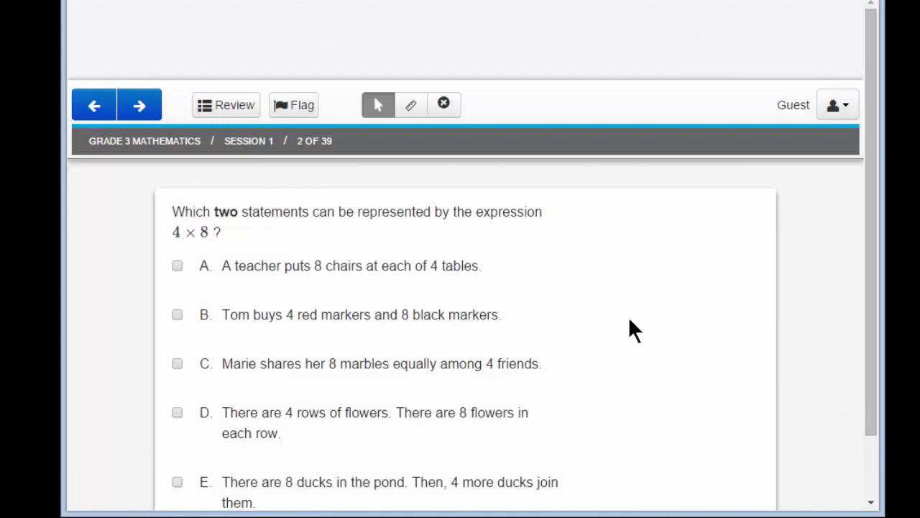
scroll(630, 321, down, 1)
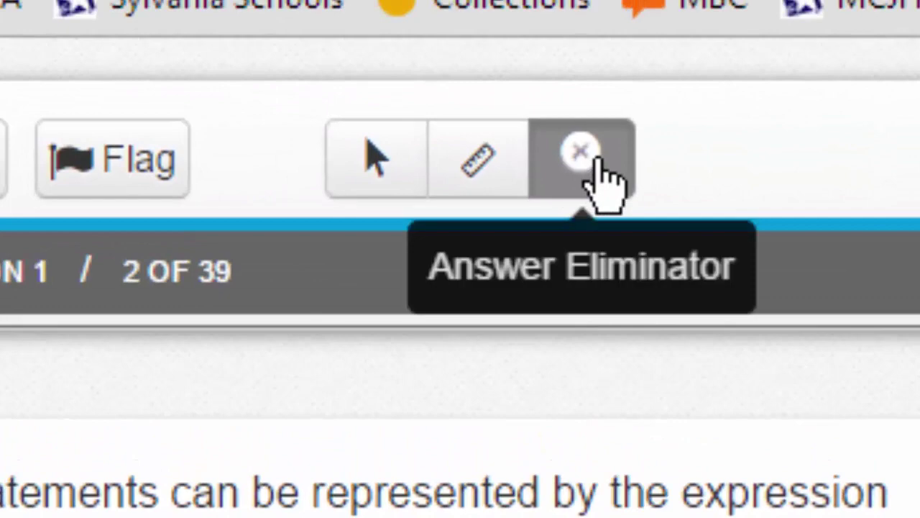
- Use the Answer Eliminator to cross out options B, C and E in question 2, and select options D and A as answers
click(600, 167)
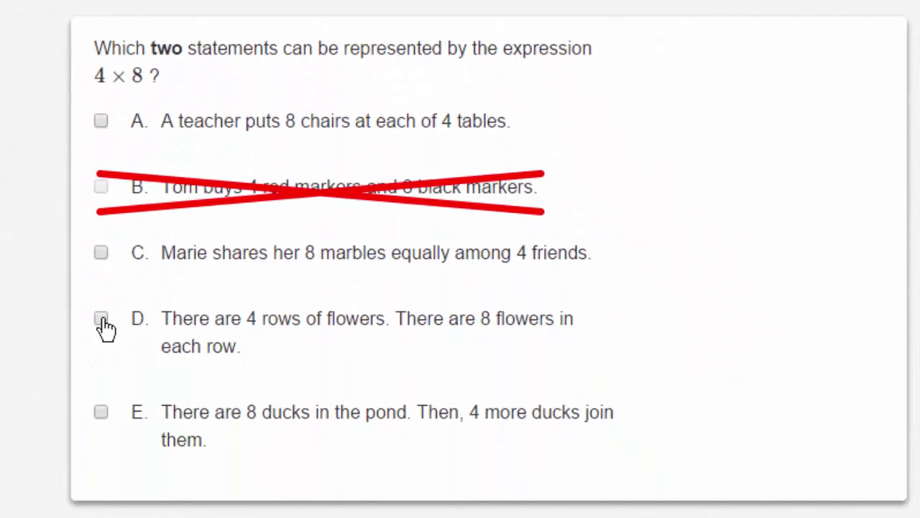
click(102, 320)
click(386, 421)
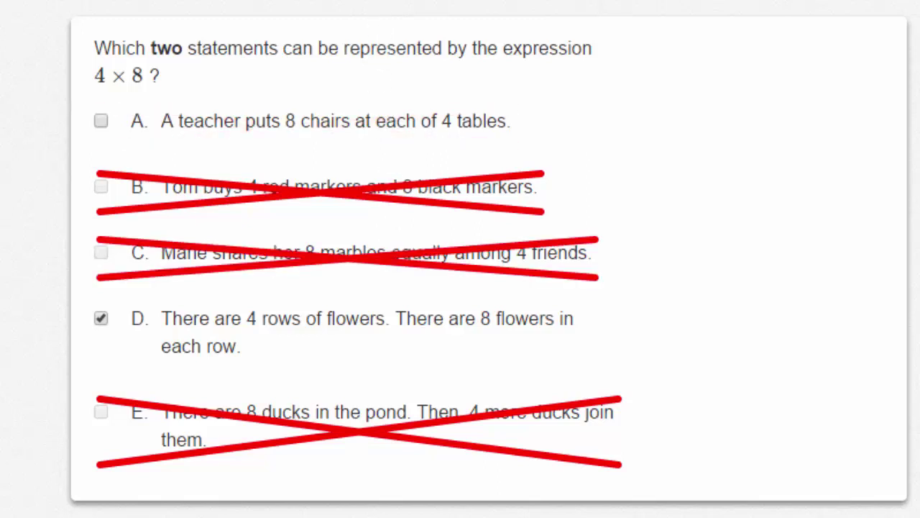
click(100, 121)
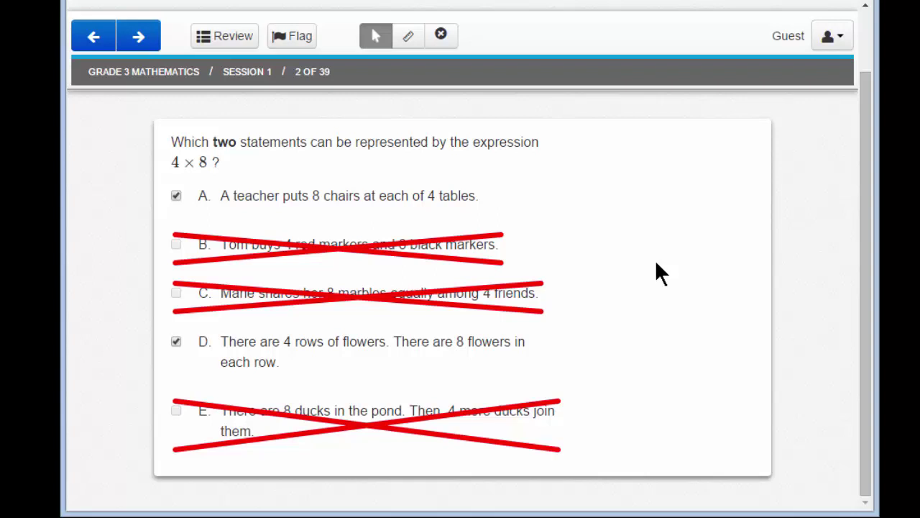
- Advance from question 2 to question 7, which asks for three quadrilaterals to be placed in a box
click(143, 41)
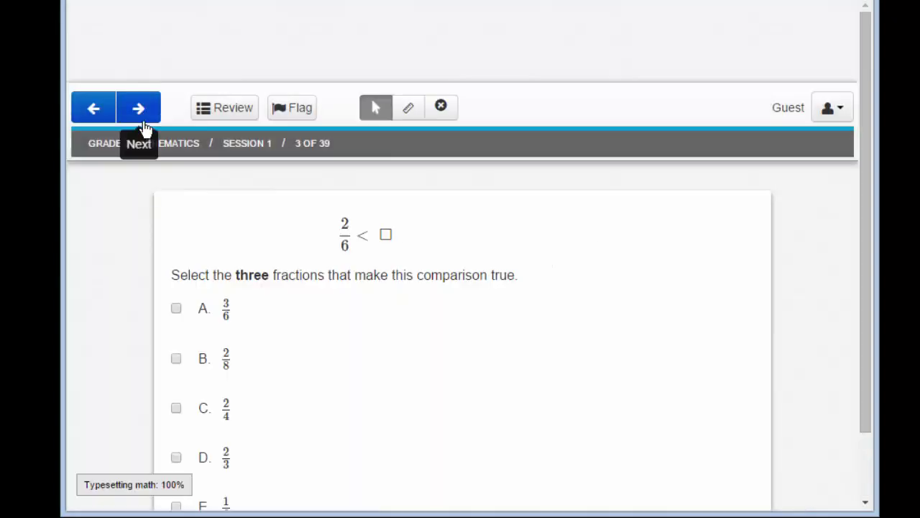
click(140, 112)
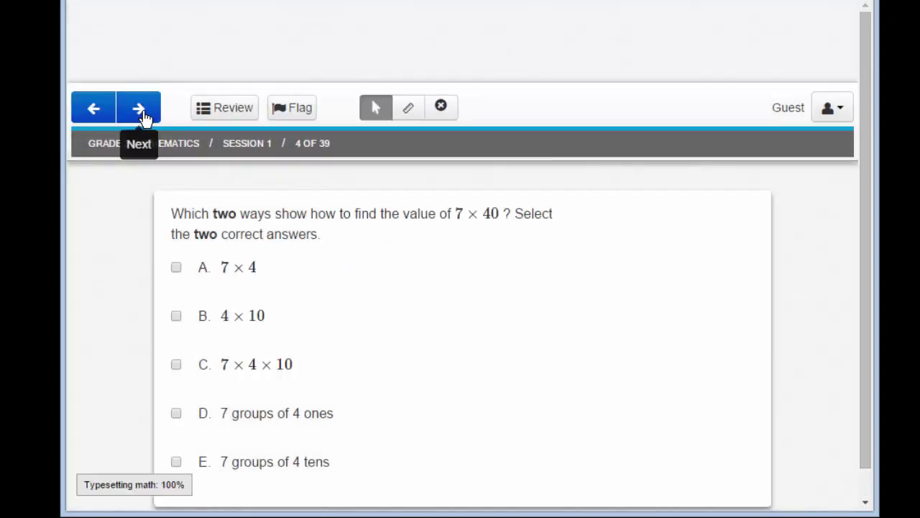
click(140, 109)
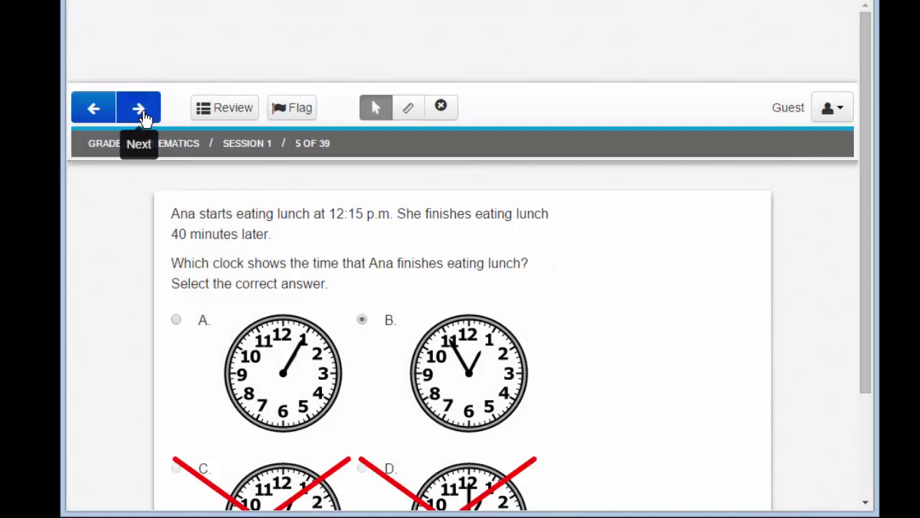
click(140, 109)
click(141, 113)
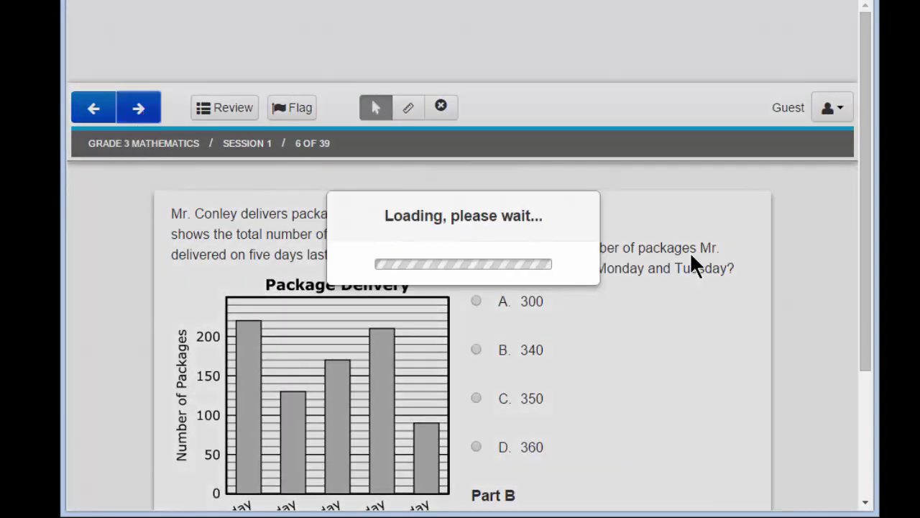
scroll(716, 288, down, 1)
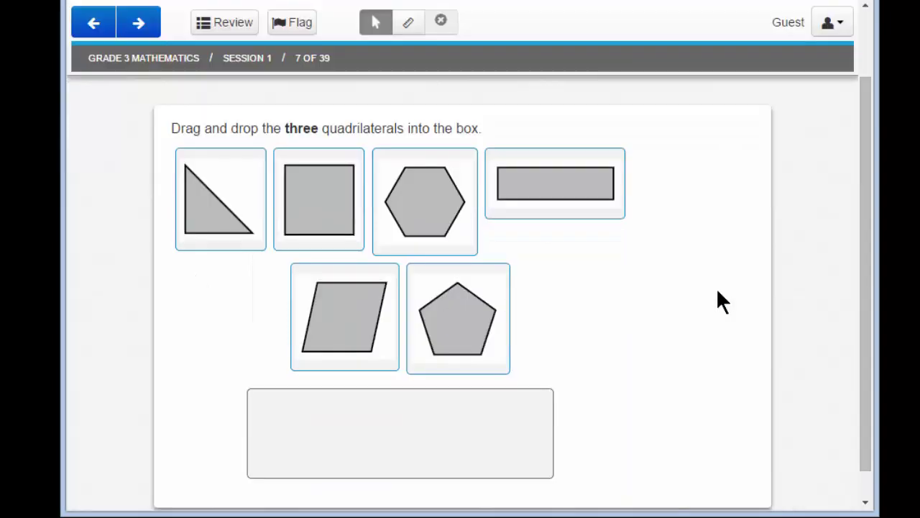
scroll(722, 302, down, 1)
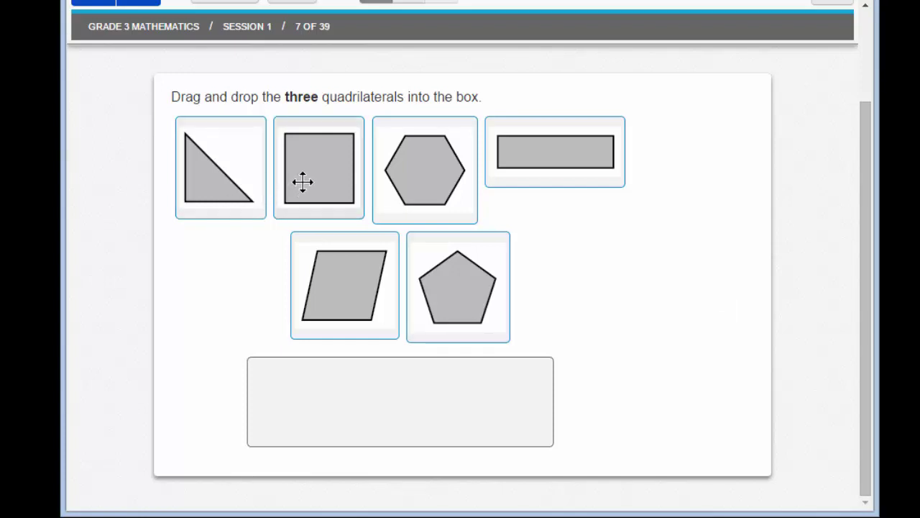
- Place the square, the rectangle and the parallelogram in the answer box of question 7
drag(305, 167, 286, 391)
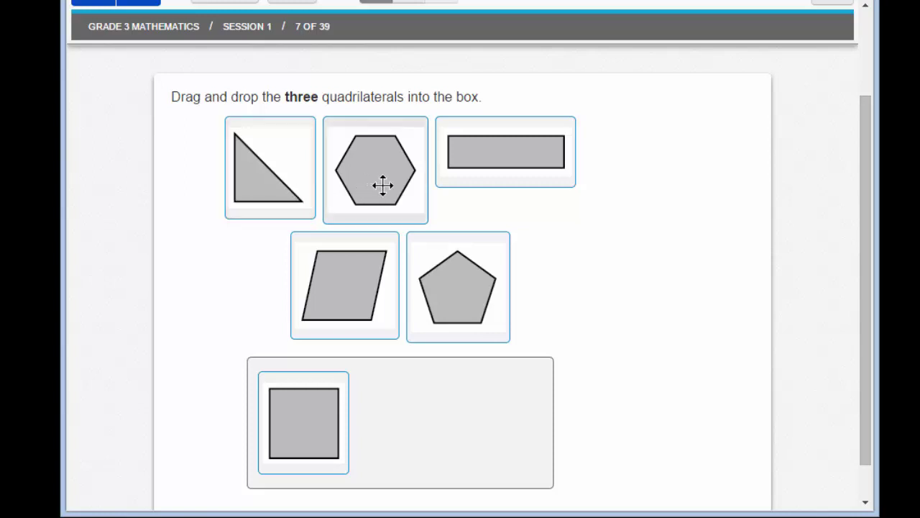
drag(506, 165, 424, 436)
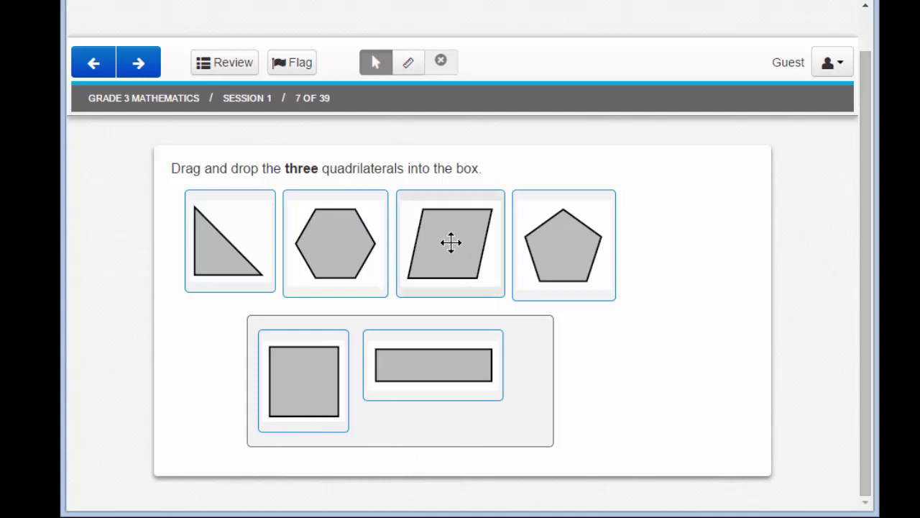
drag(450, 230, 494, 366)
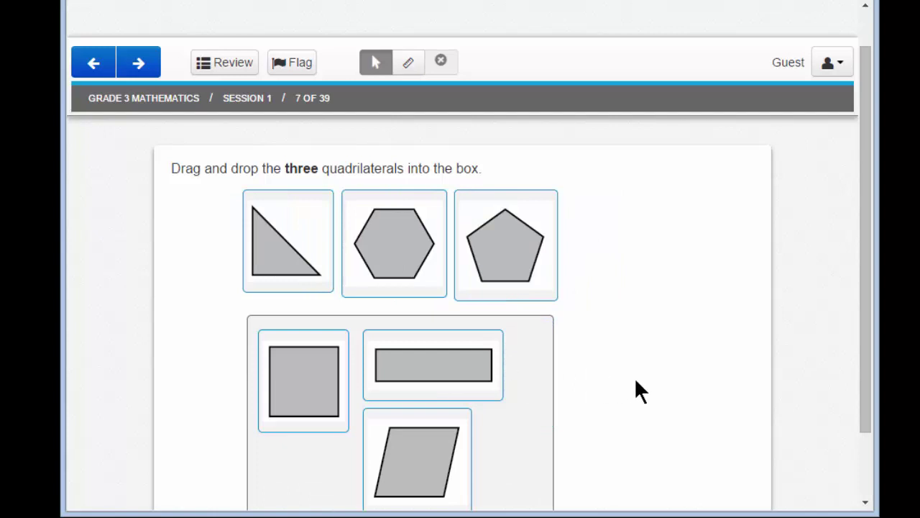
scroll(635, 380, down, 2)
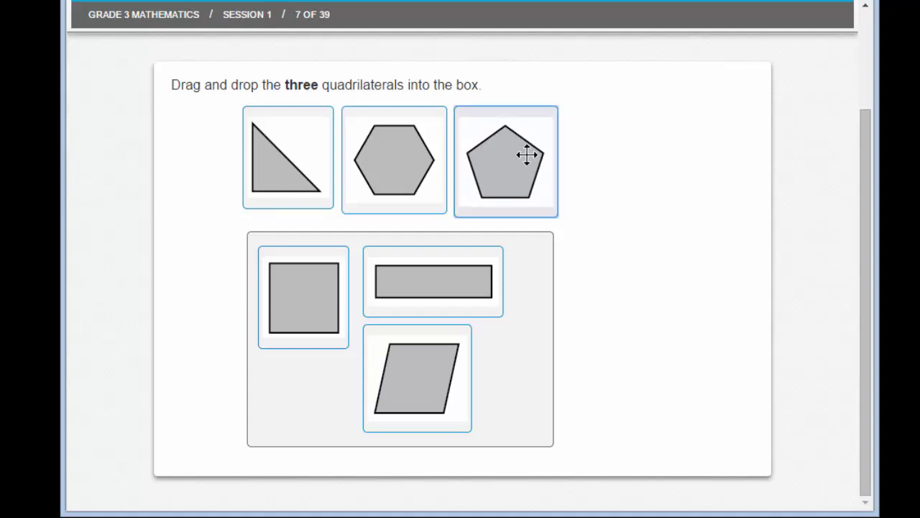
mouse_move(527, 155)
mouse_down()
mouse_move(529, 237)
mouse_move(529, 161)
mouse_up()
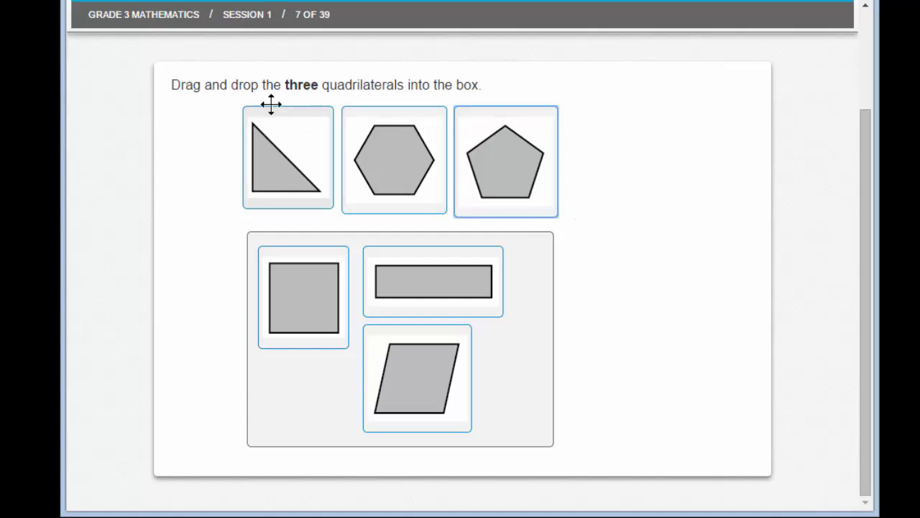
- Move on to question 8 and plot the point for 5/6 on the number line
scroll(164, 180, up, 2)
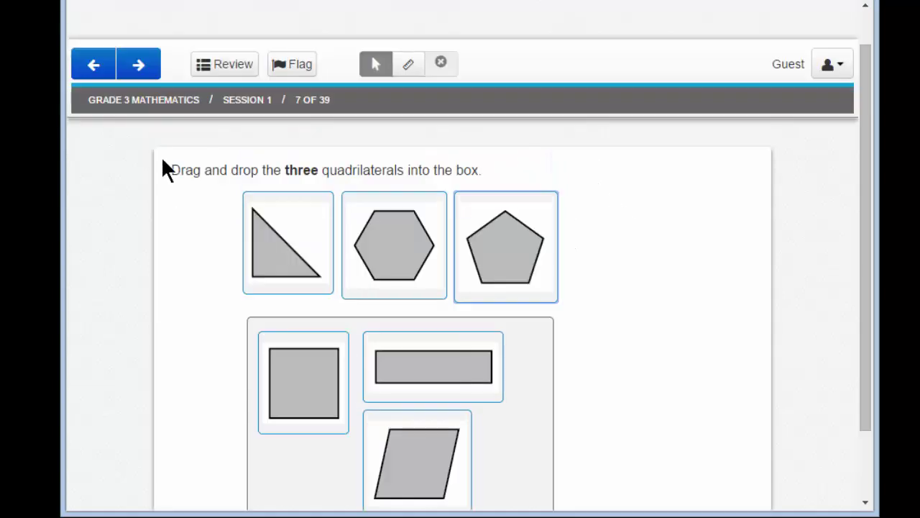
click(147, 70)
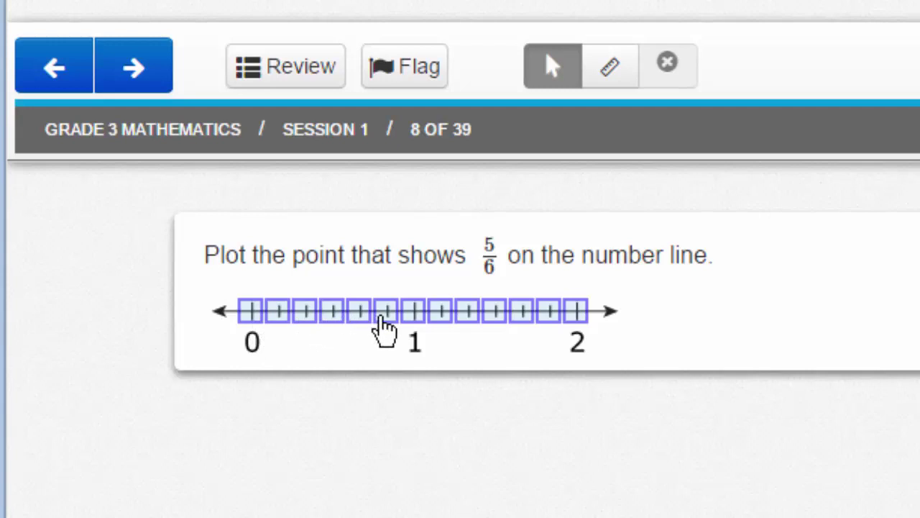
click(381, 316)
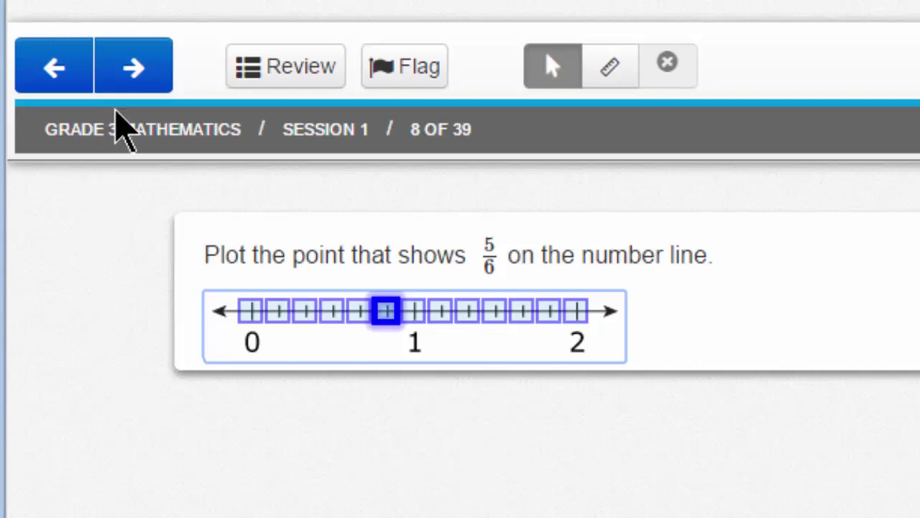
- Advance from question 8 to question 17, about dividing and shading a circle
click(139, 85)
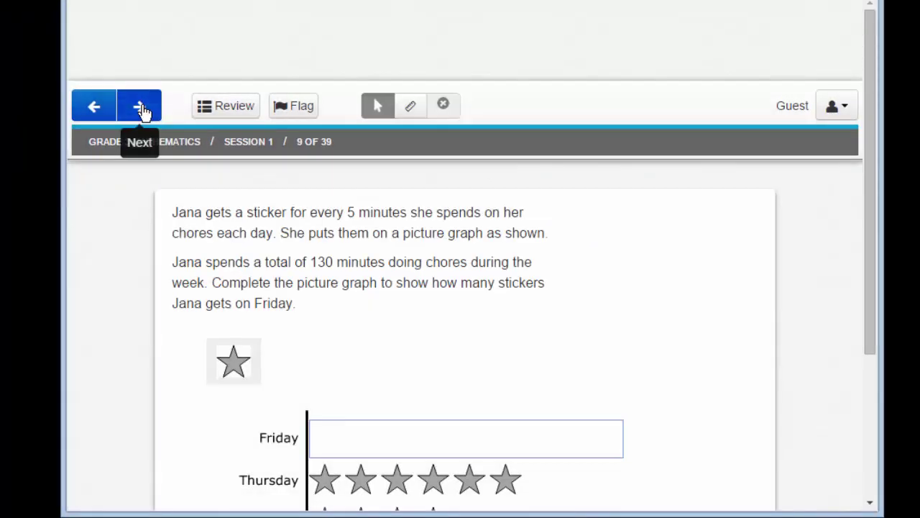
click(142, 108)
click(142, 106)
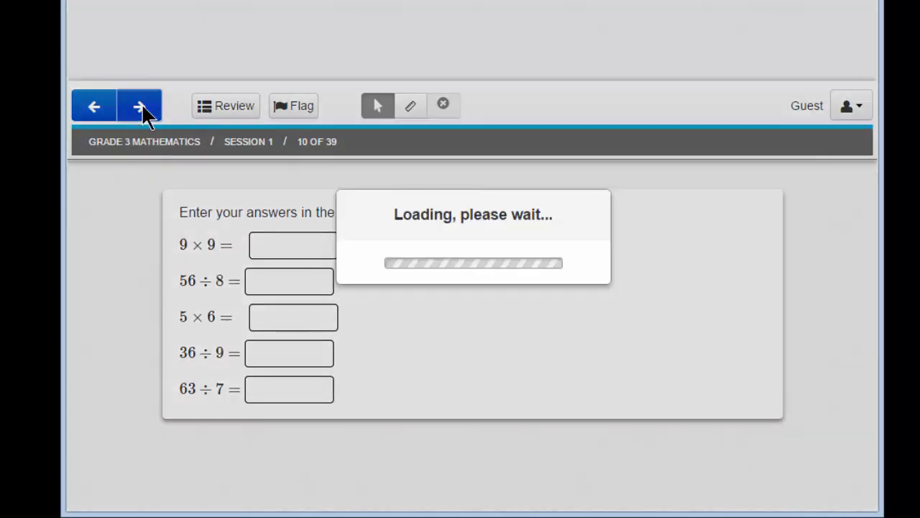
click(142, 106)
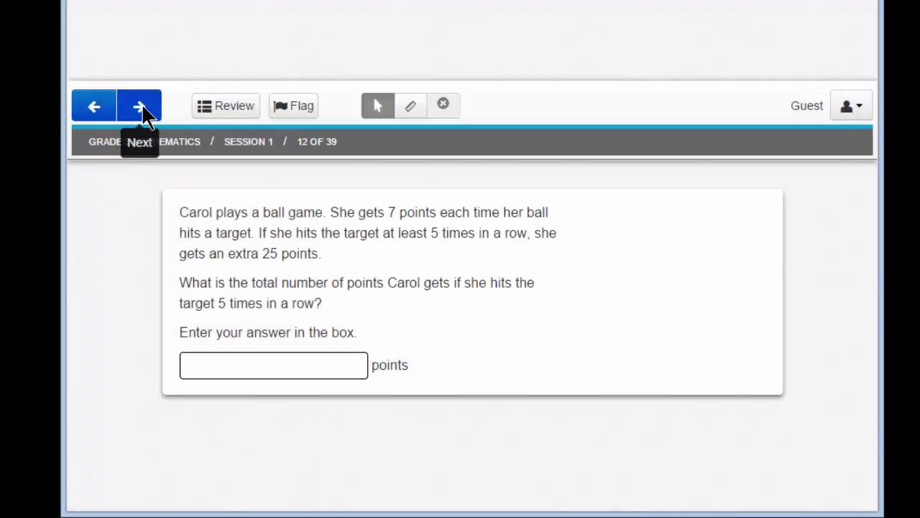
click(142, 106)
click(142, 106)
click(142, 107)
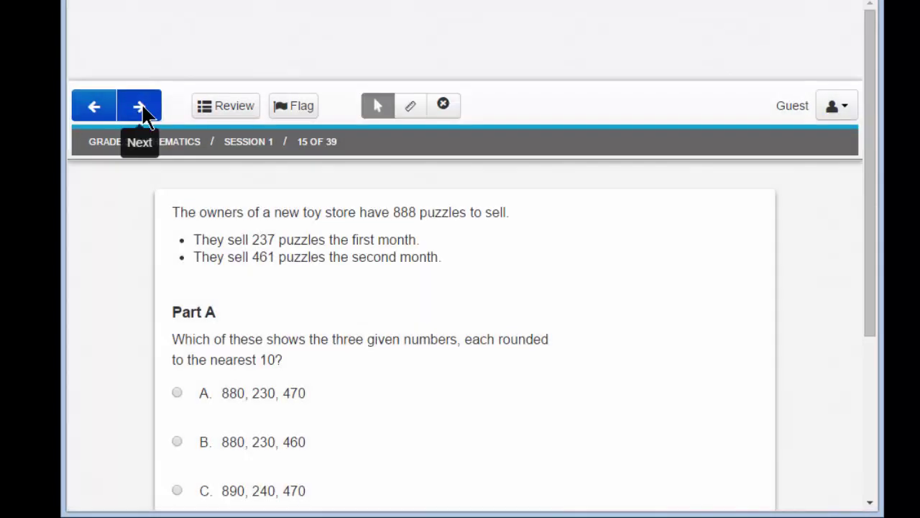
click(142, 106)
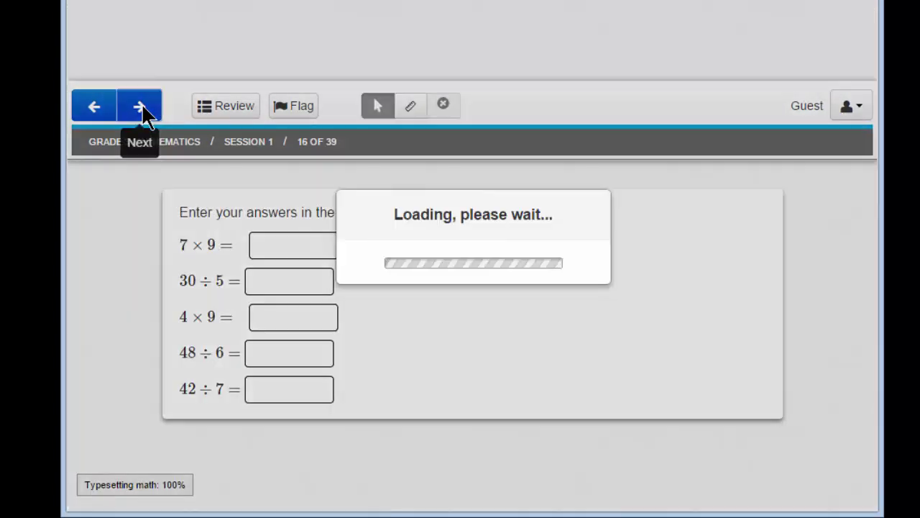
click(142, 106)
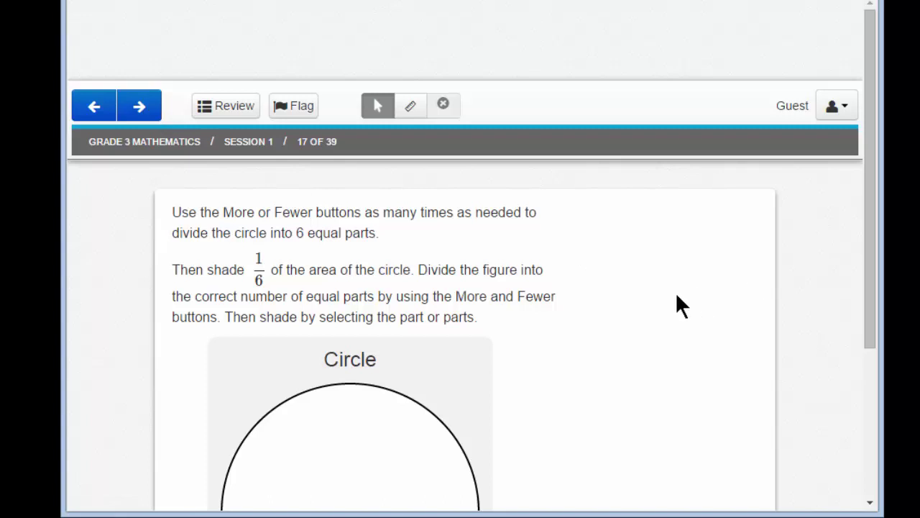
- Try dividing the circle in question 17 into seven equal parts and back to six, and reset the figure
scroll(677, 295, down, 1)
scroll(677, 295, down, 1)
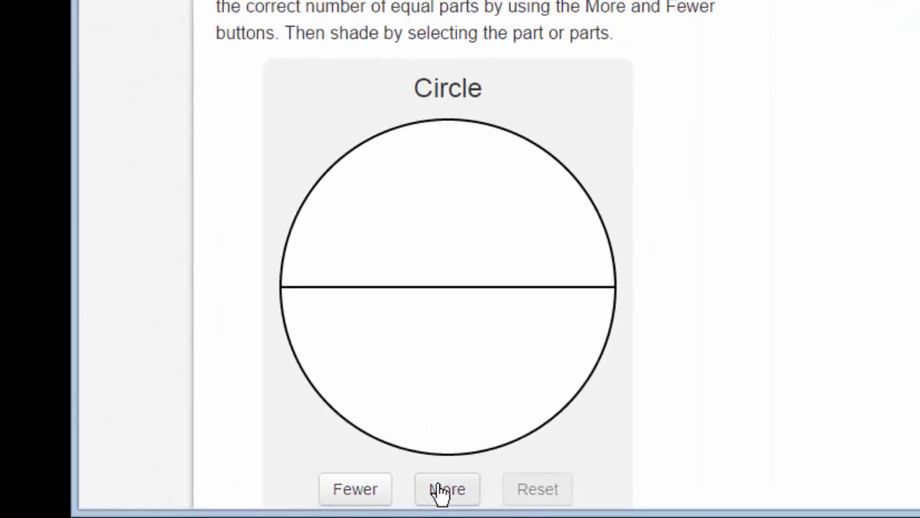
click(486, 443)
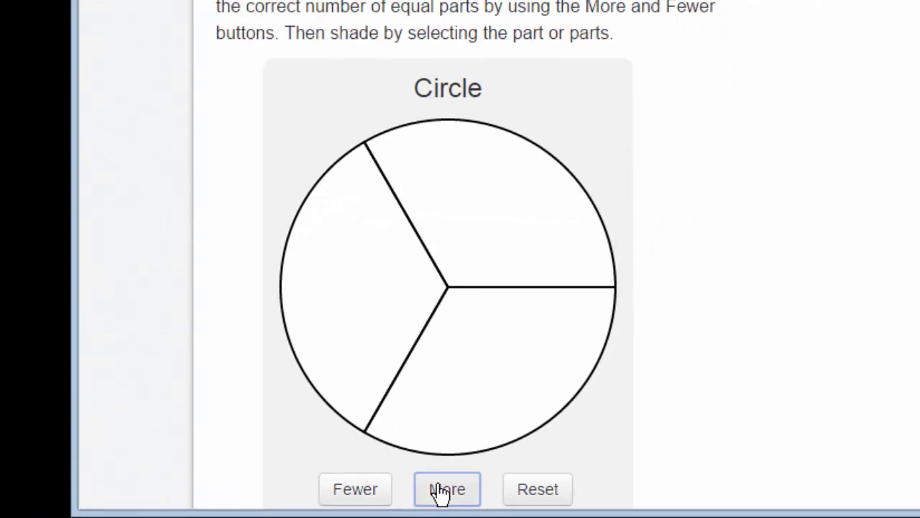
click(449, 498)
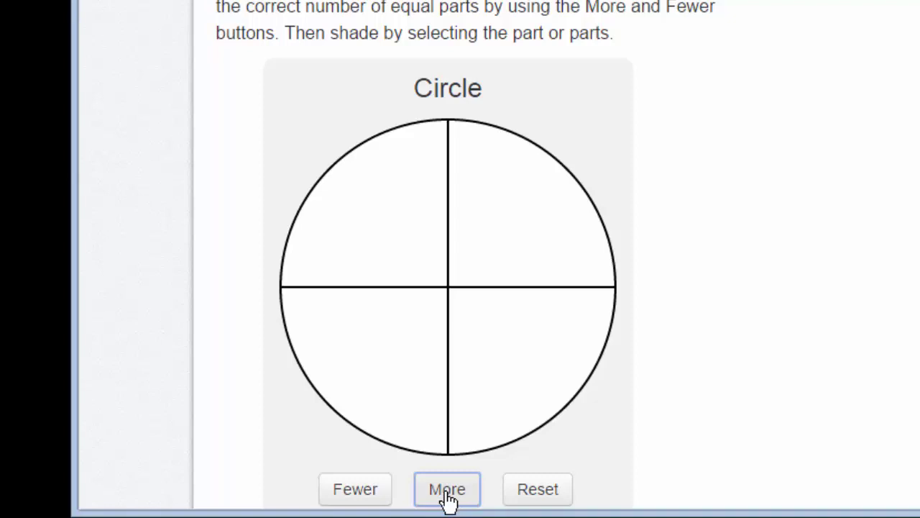
click(447, 496)
click(448, 496)
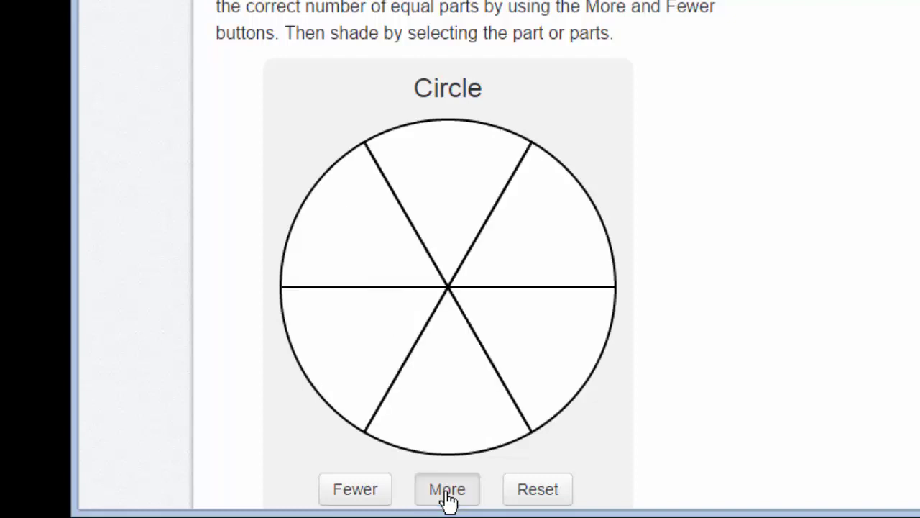
click(448, 496)
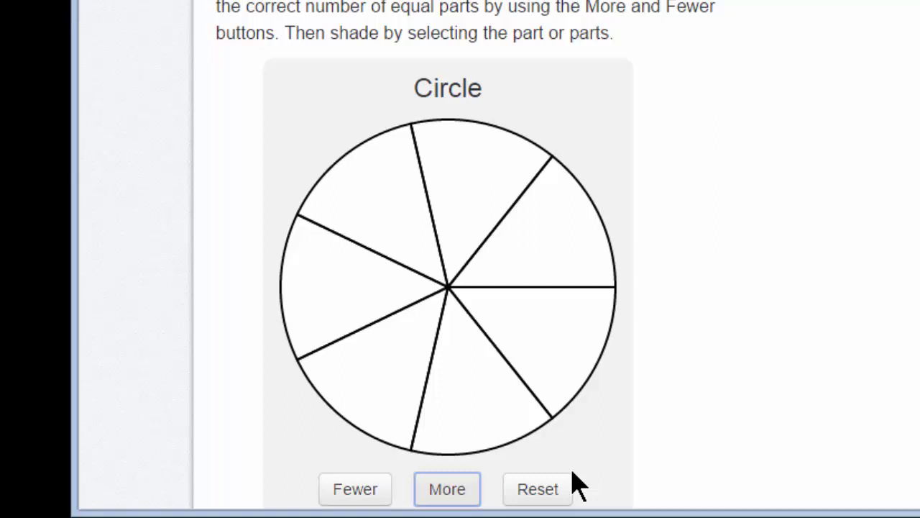
click(363, 491)
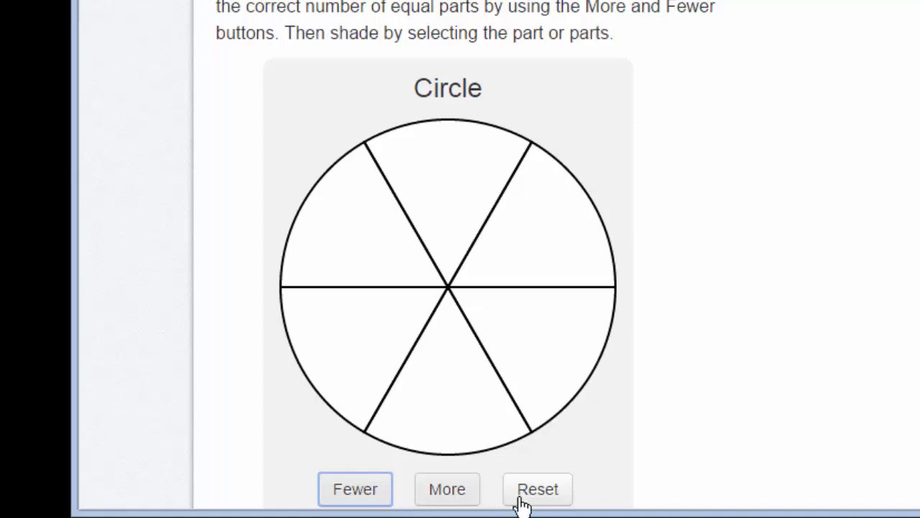
click(550, 494)
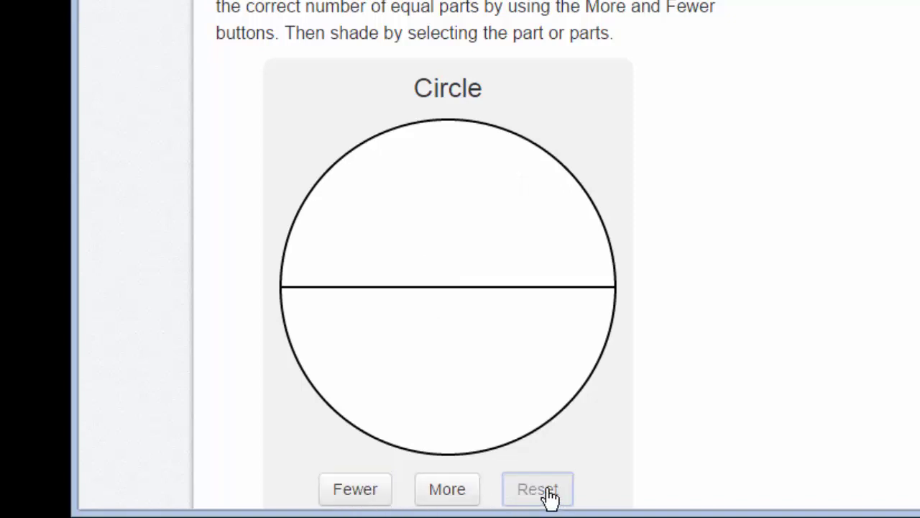
- Divide the circle into 6 equal parts again and shade one of them to show 1/6
click(458, 496)
click(457, 496)
click(457, 496)
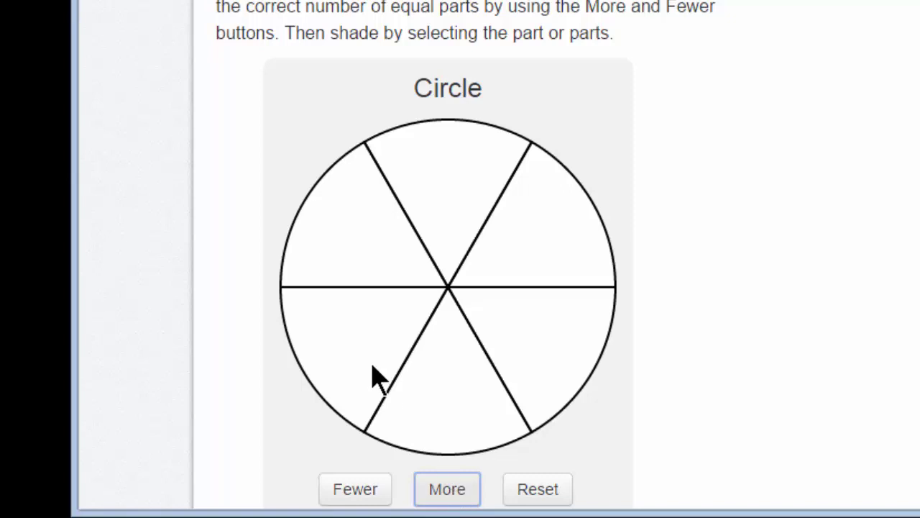
click(529, 232)
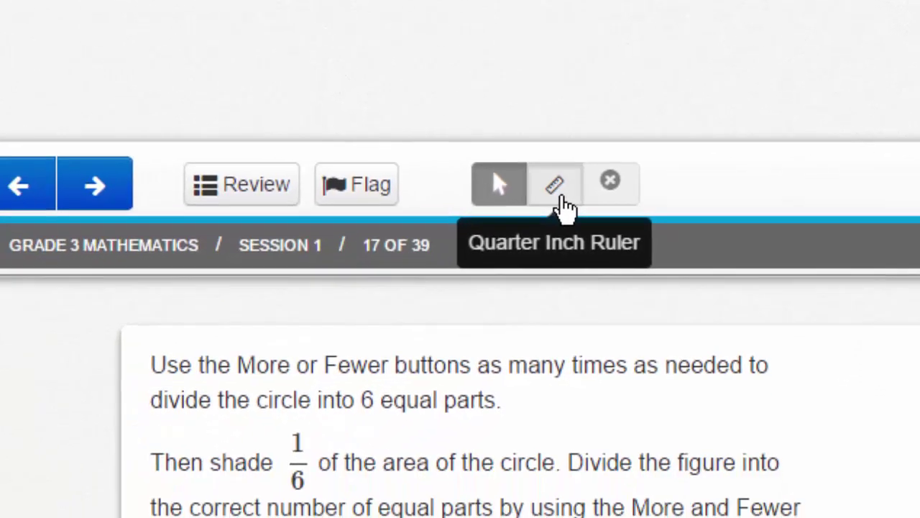
- Bring up the Quarter Inch Ruler and place it along the horizontal line through the circle's centre
click(440, 259)
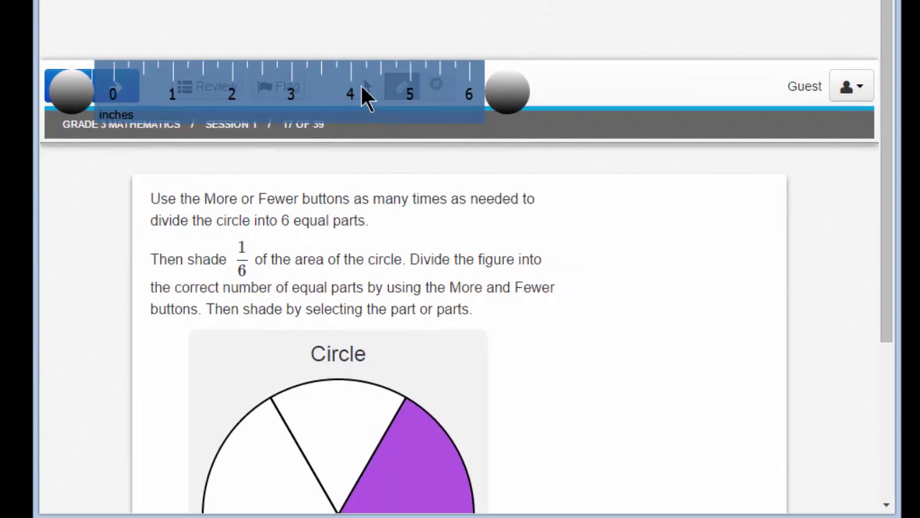
drag(363, 94, 515, 272)
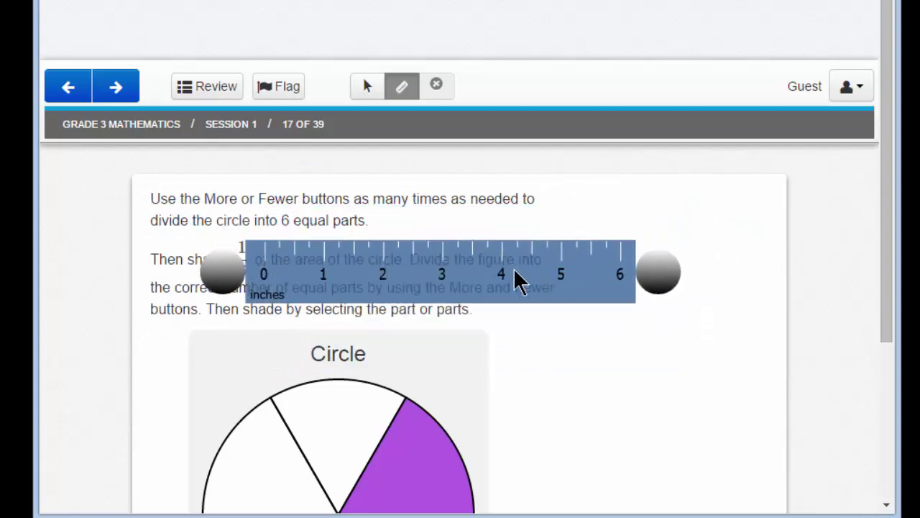
scroll(564, 363, down, 3)
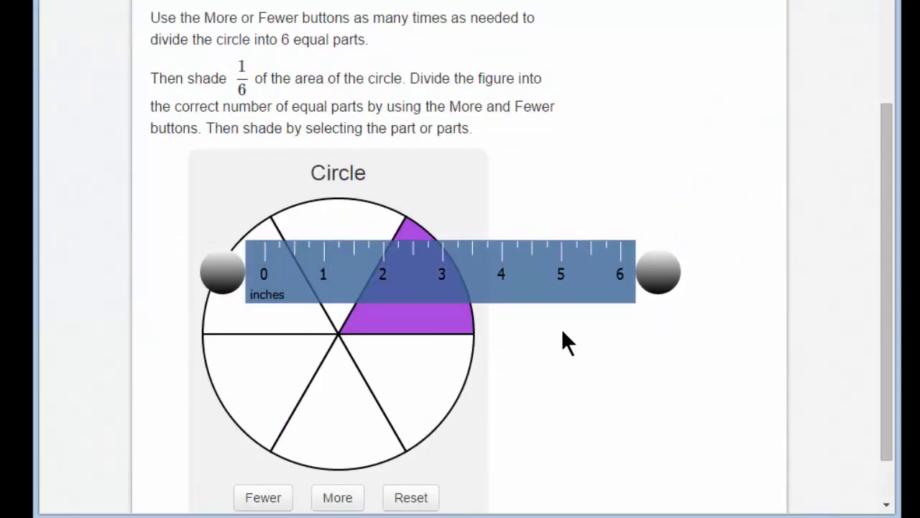
drag(539, 273, 528, 360)
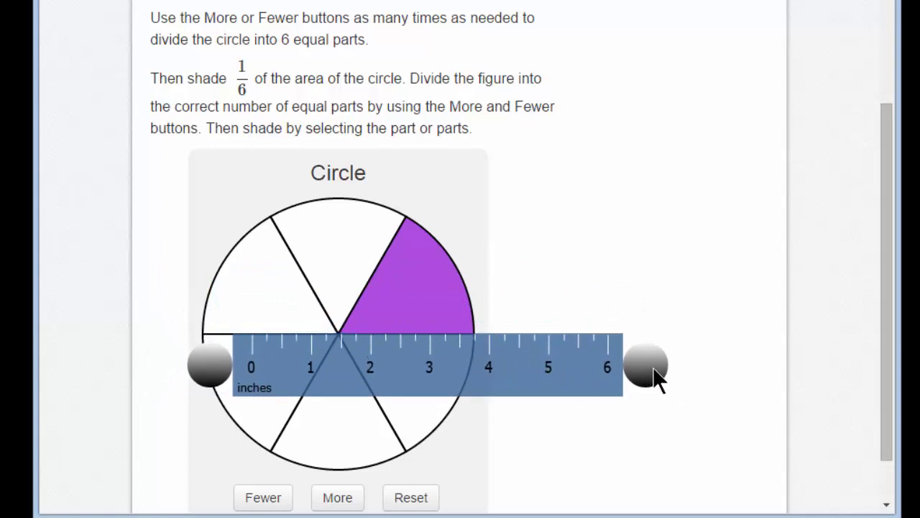
- Rotate the ruler and align it with the slanted edge of the shaded part, with zero at the circle's centre
drag(653, 366, 543, 173)
drag(468, 284, 497, 155)
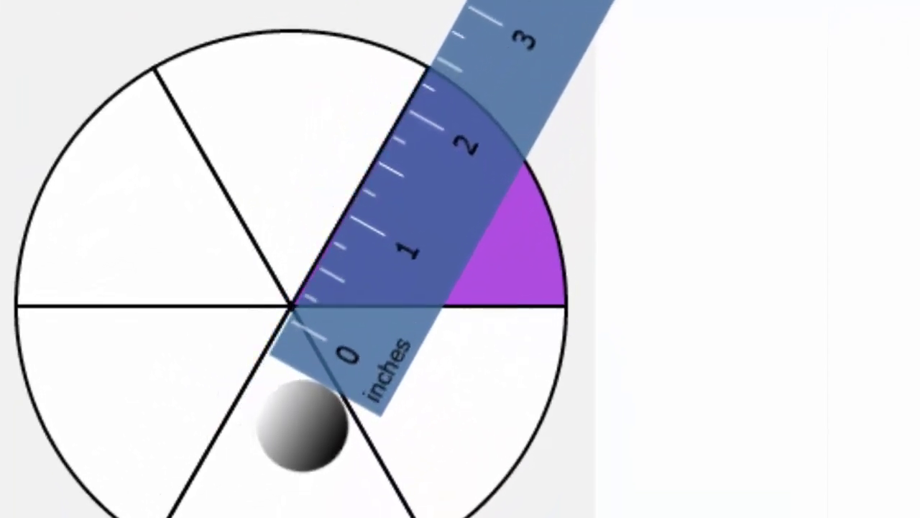
drag(403, 238, 403, 224)
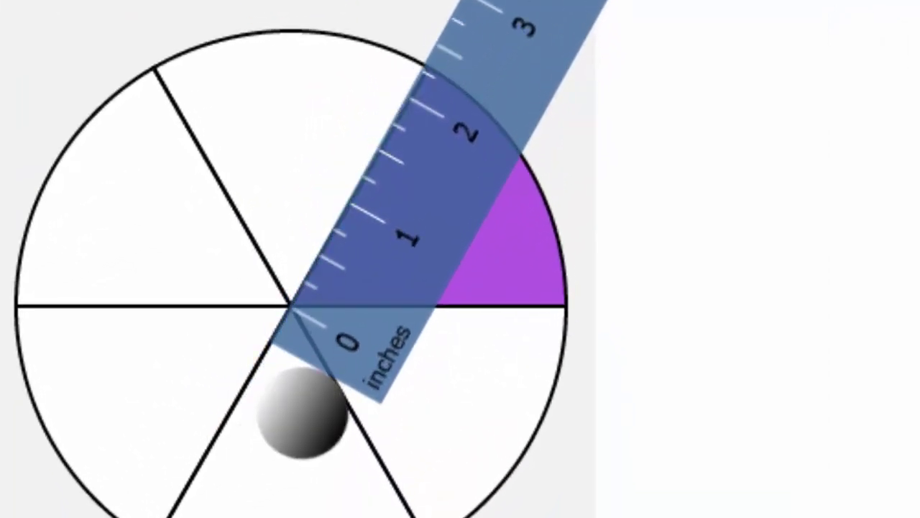
mouse_move(301, 413)
mouse_down()
mouse_move(322, 421)
mouse_move(295, 407)
mouse_up()
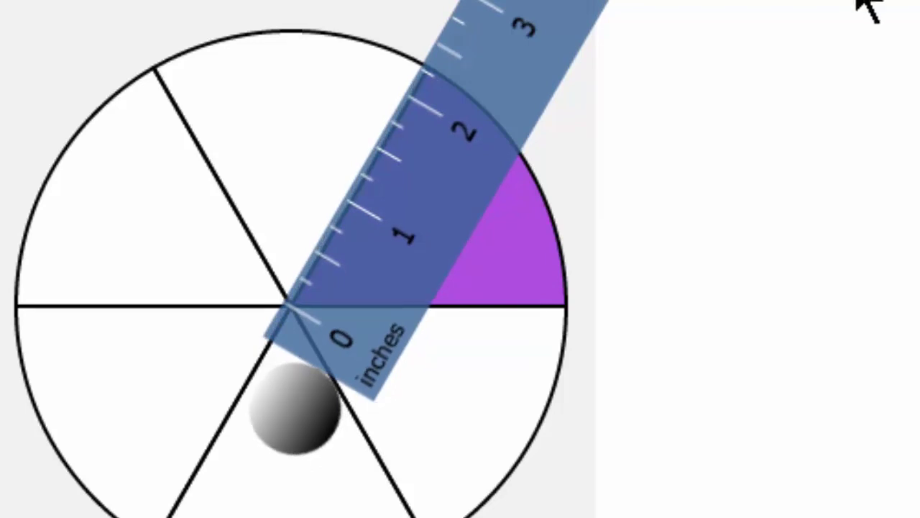
drag(491, 63, 485, 59)
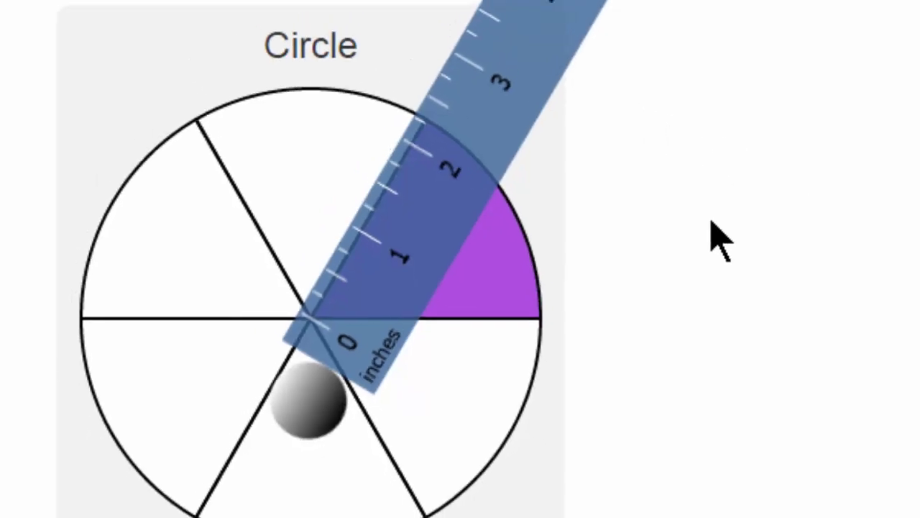
- Put the ruler away by returning to the pointer tool, and look over the circle in question 17
scroll(575, 304, up, 1)
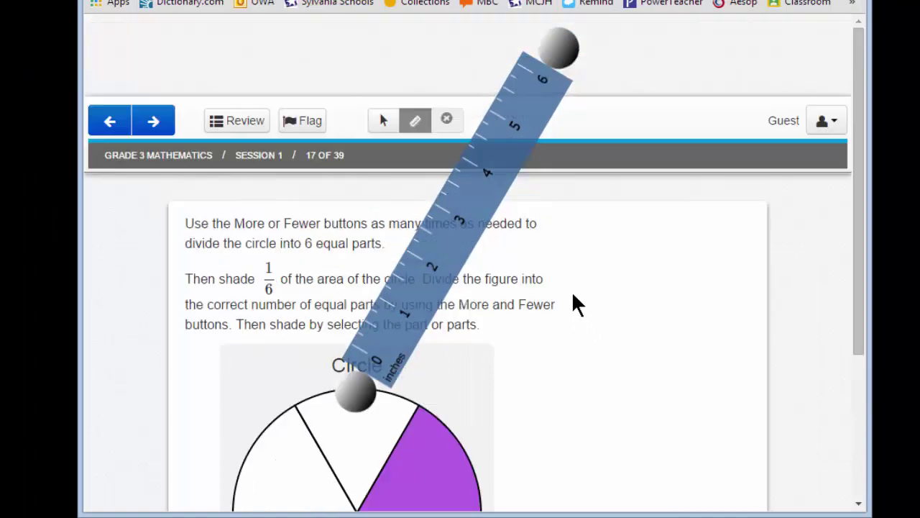
click(380, 123)
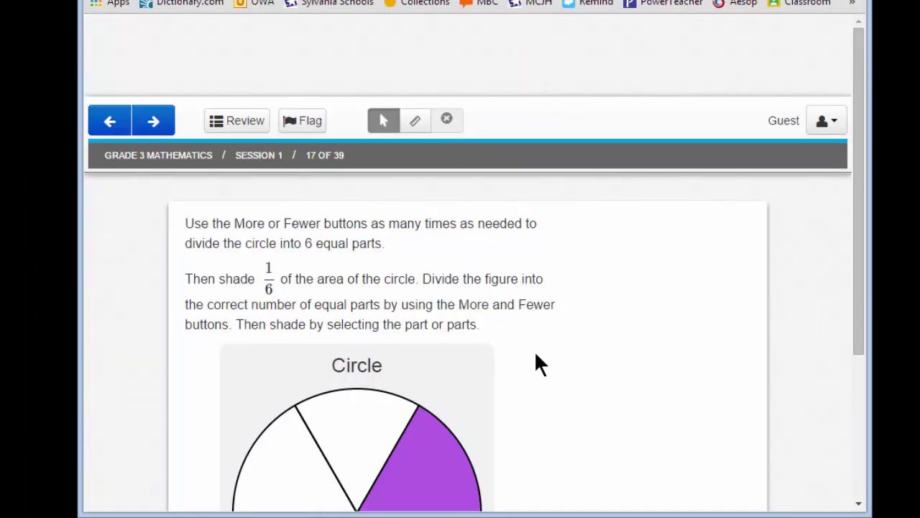
scroll(536, 354, down, 2)
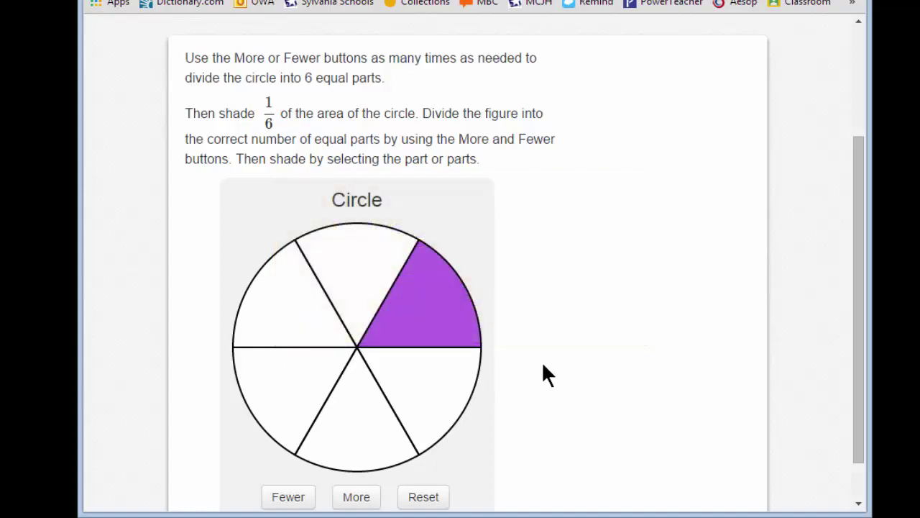
scroll(552, 371, up, 2)
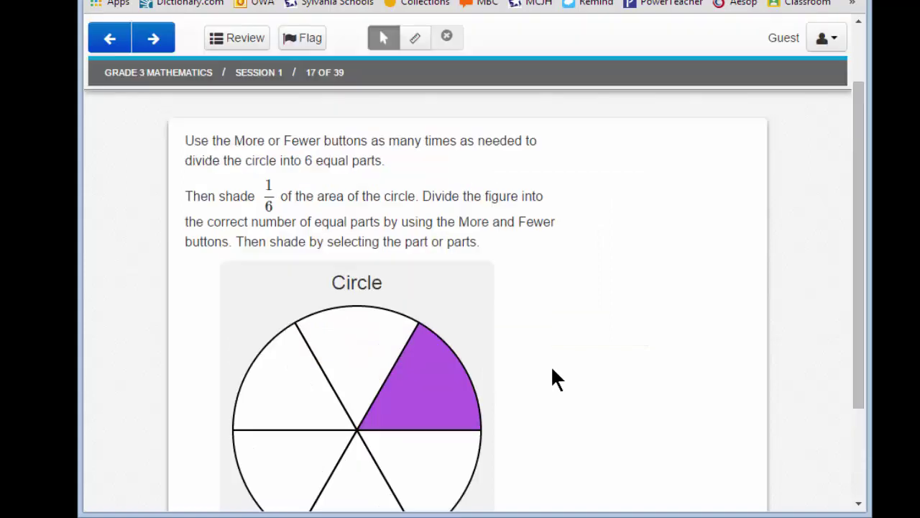
- Advance from question 17 to question 24, about the library's books on trees and rivers
click(159, 42)
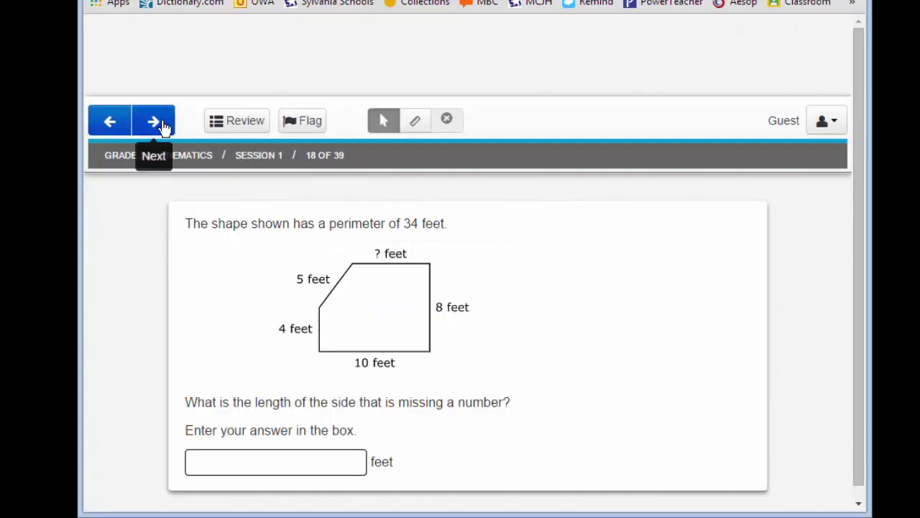
click(159, 124)
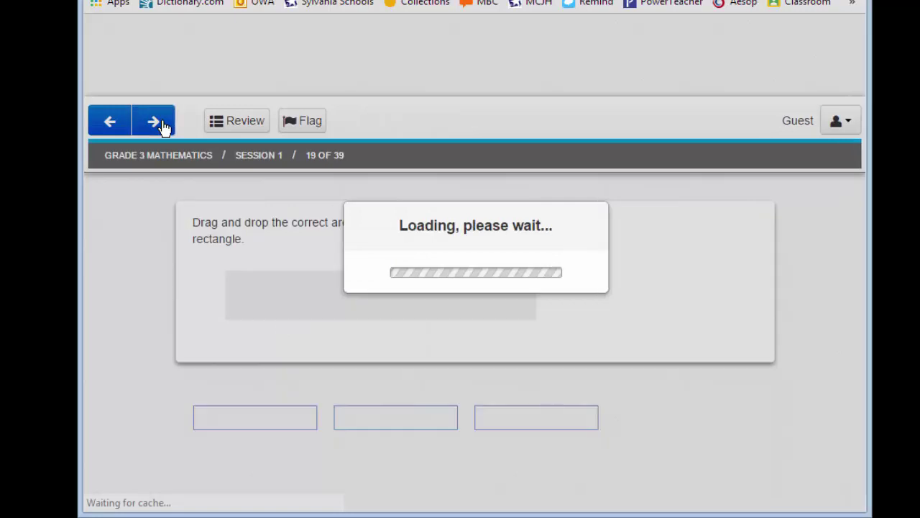
click(155, 130)
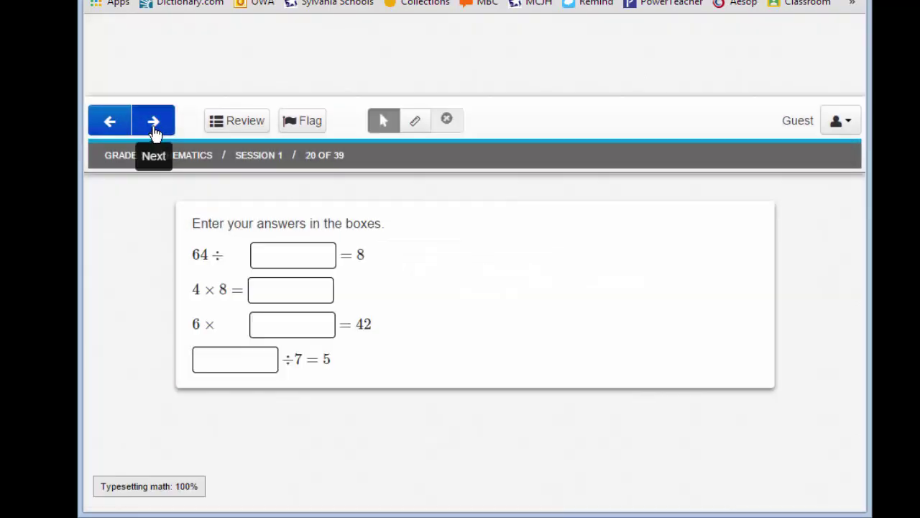
click(155, 134)
click(155, 135)
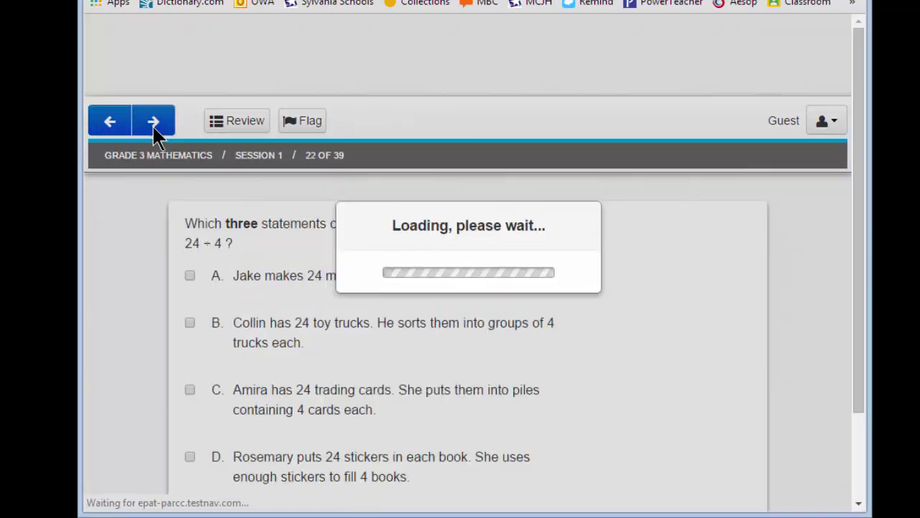
click(155, 135)
click(154, 129)
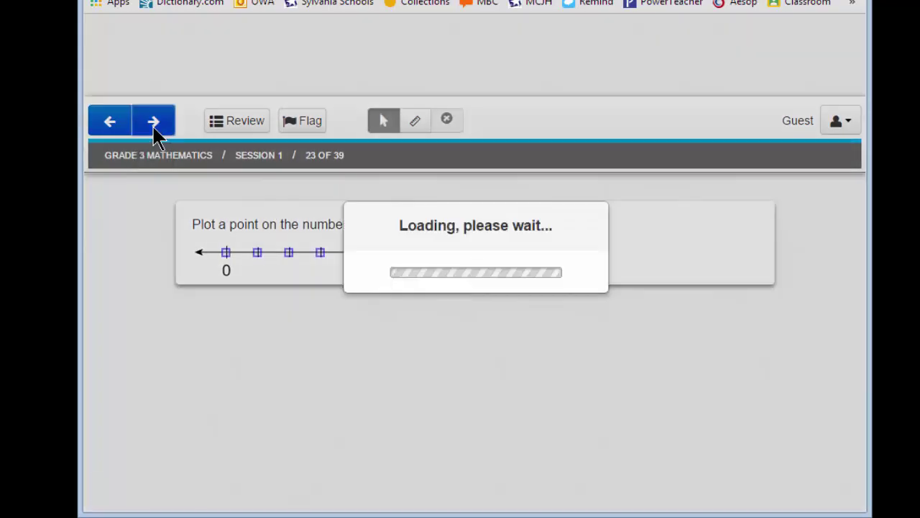
- Complete the Part A statement with 78 for the river books and 204 for the total number of books
scroll(676, 363, down, 2)
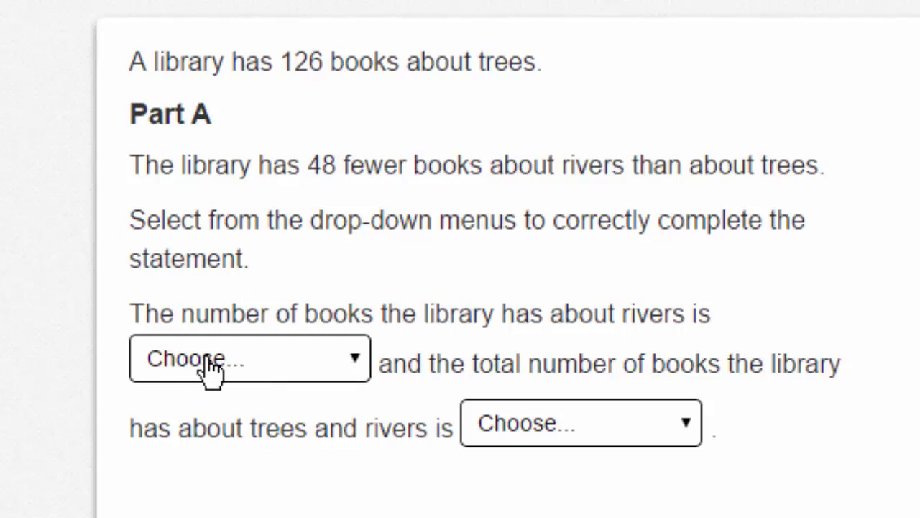
click(356, 366)
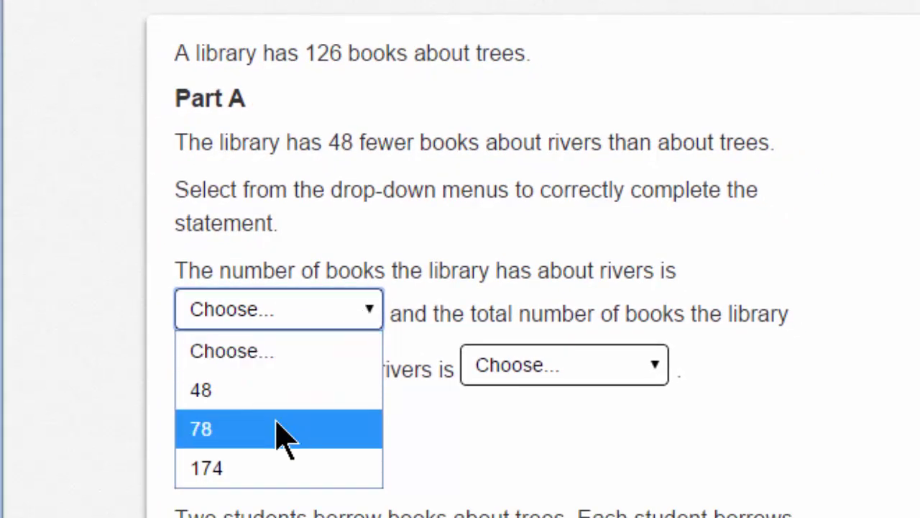
click(283, 437)
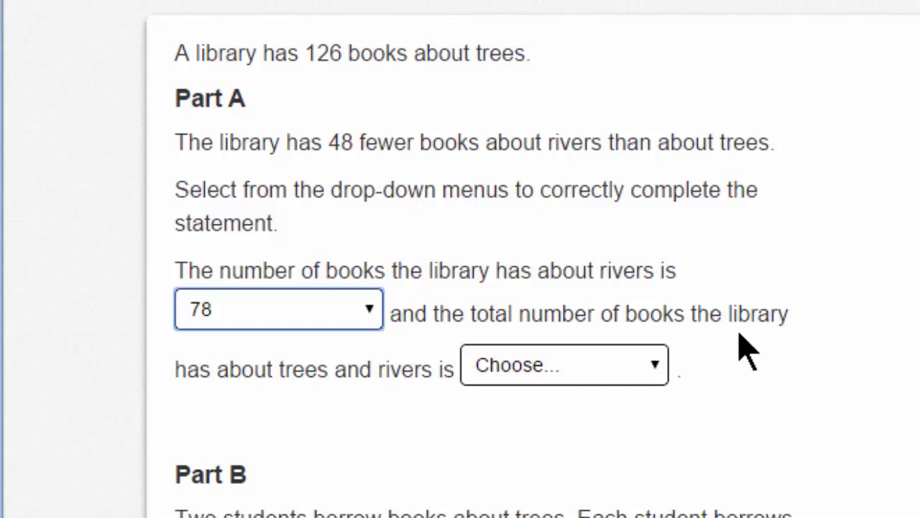
click(650, 365)
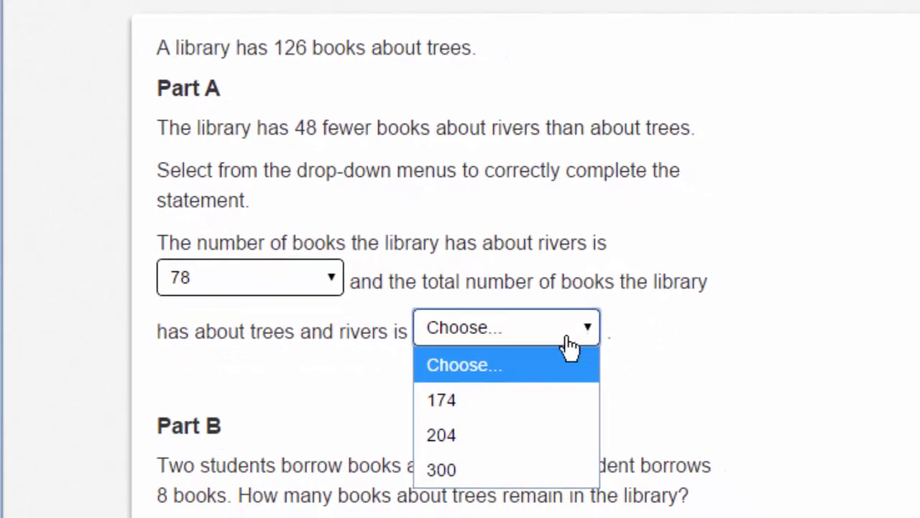
click(495, 435)
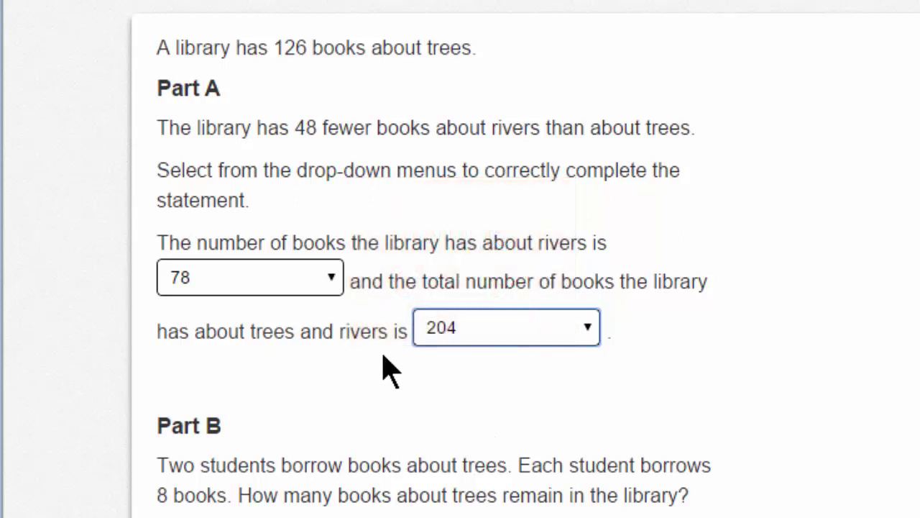
- Clear the Part A answer for the number of river books and select 78 again
click(325, 282)
click(244, 316)
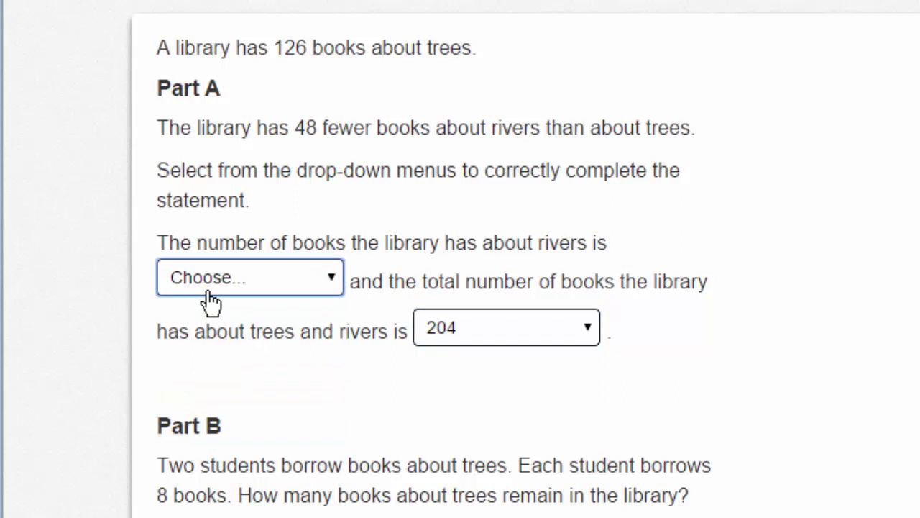
click(335, 286)
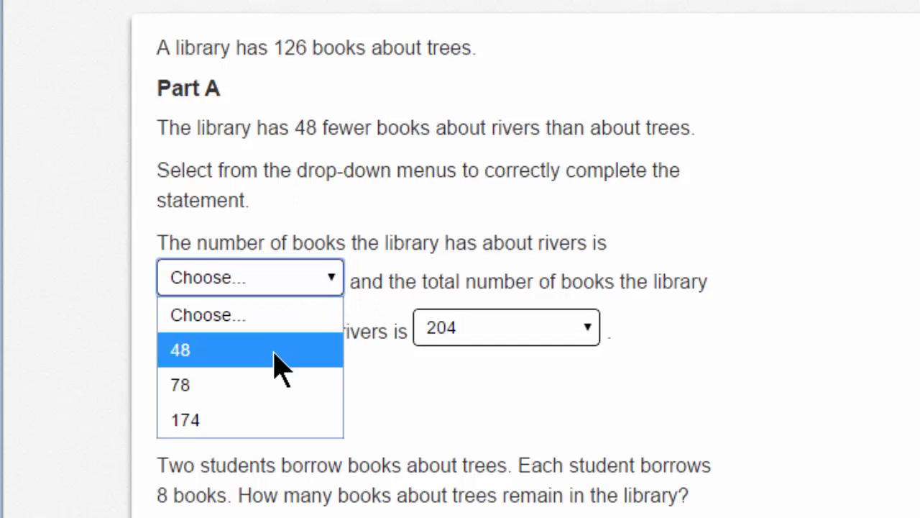
click(263, 383)
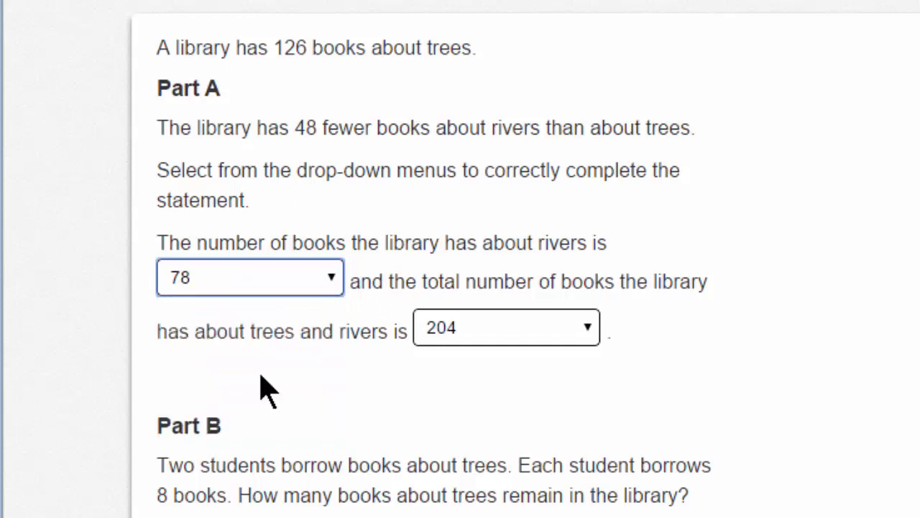
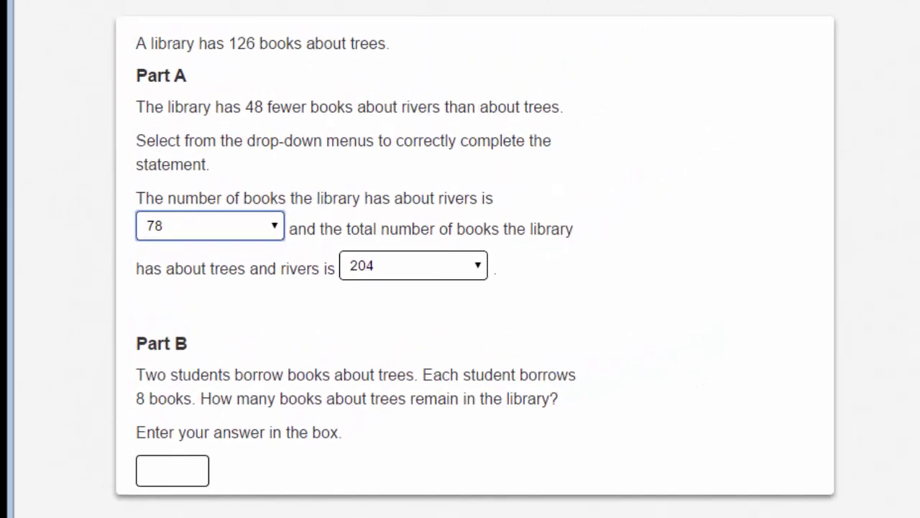
- Enter 110 as the Part B answer for the tree books remaining in the library
click(162, 468)
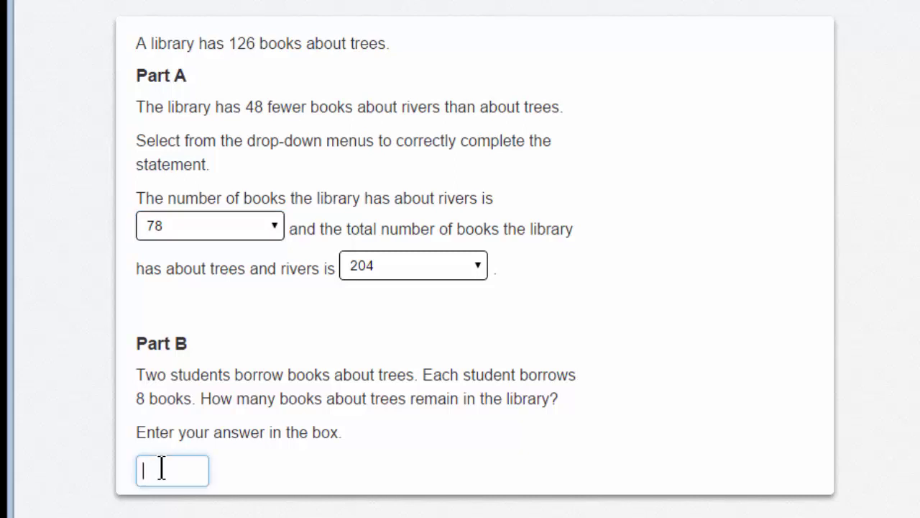
text(110)
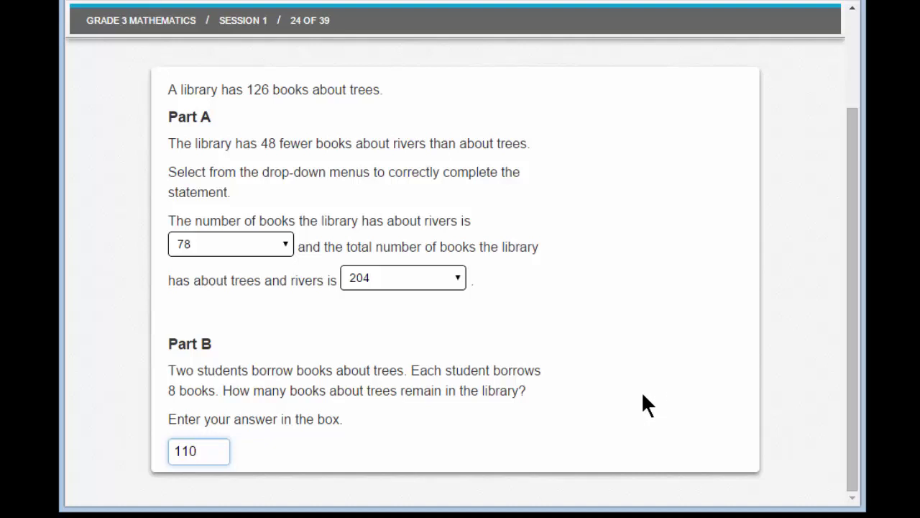
- Flag question 24 for review, go back to question 23 and return to question 24
scroll(642, 394, up, 3)
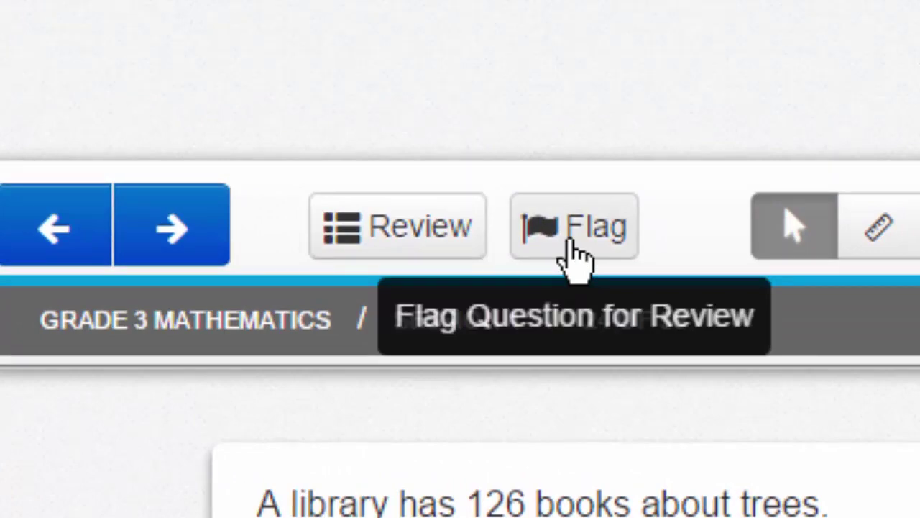
click(572, 242)
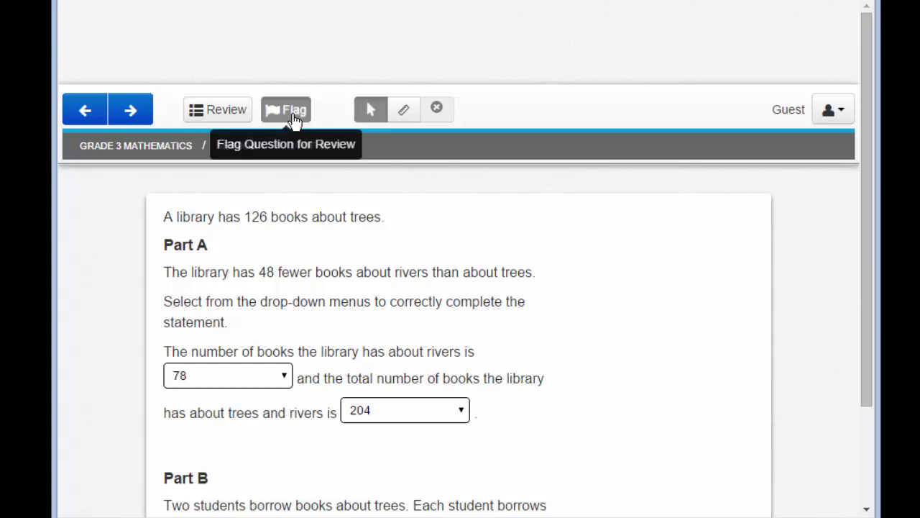
click(85, 119)
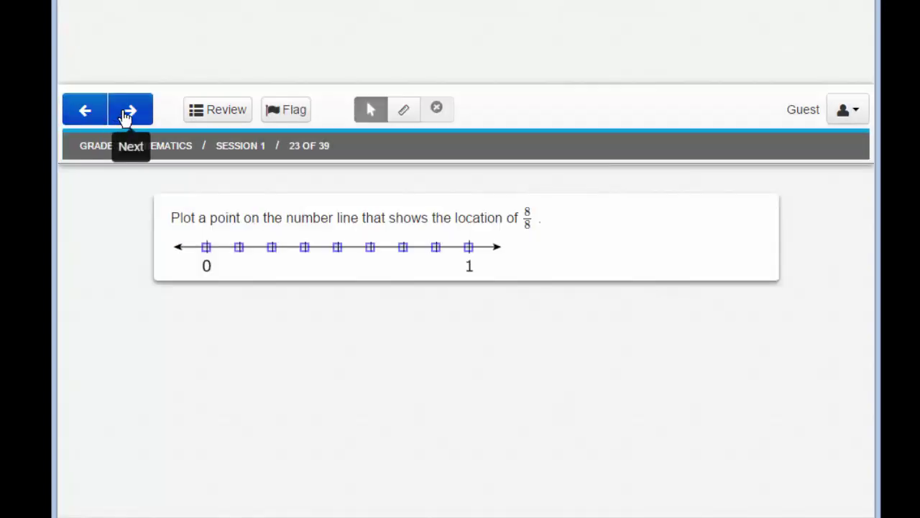
click(127, 115)
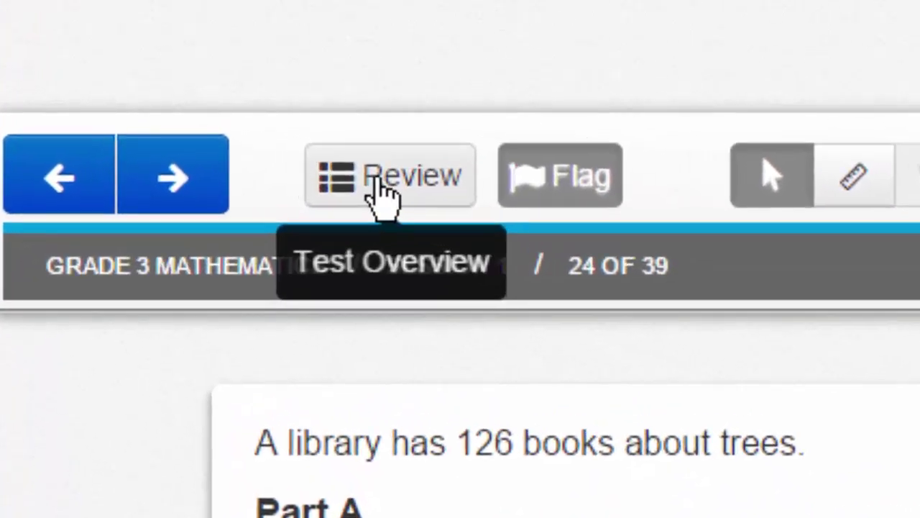
- Open the test overview from question 24 and examine the answered, not answered and flagged status of the Session 1 questions
click(380, 181)
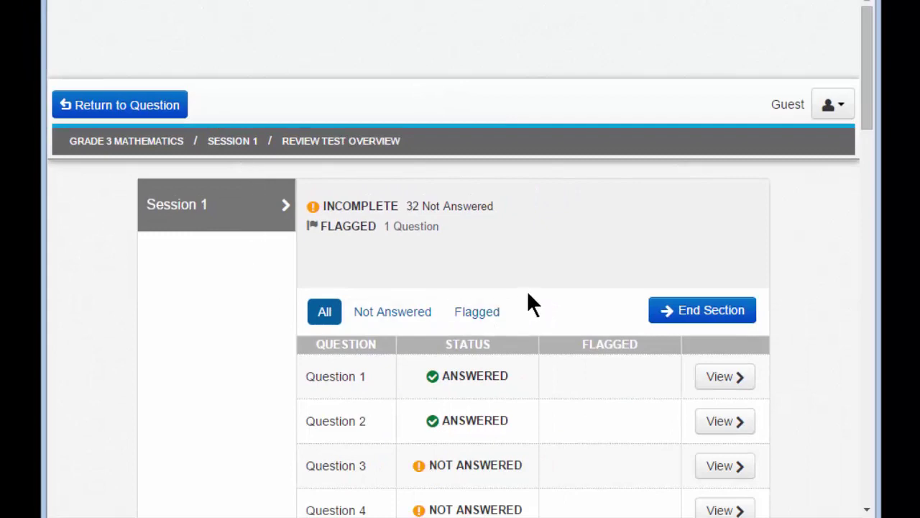
scroll(527, 289, down, 2)
scroll(528, 289, down, 2)
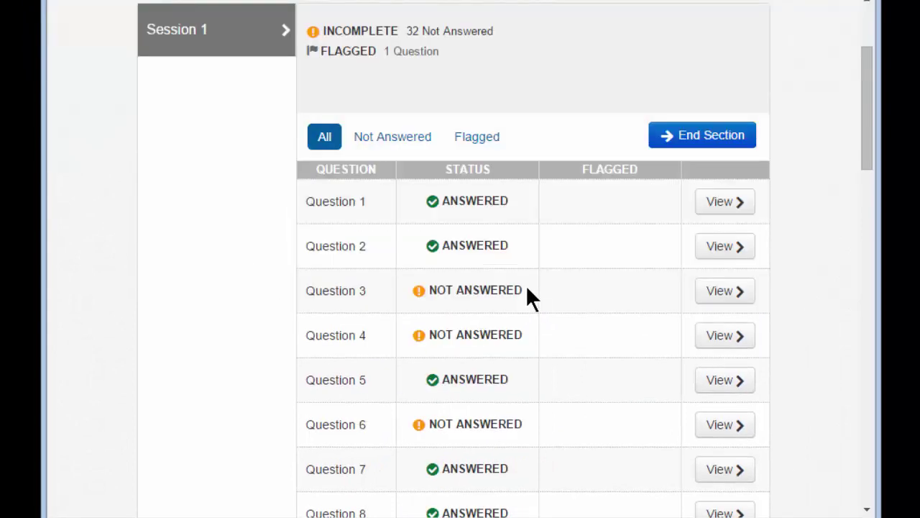
scroll(527, 297, down, 2)
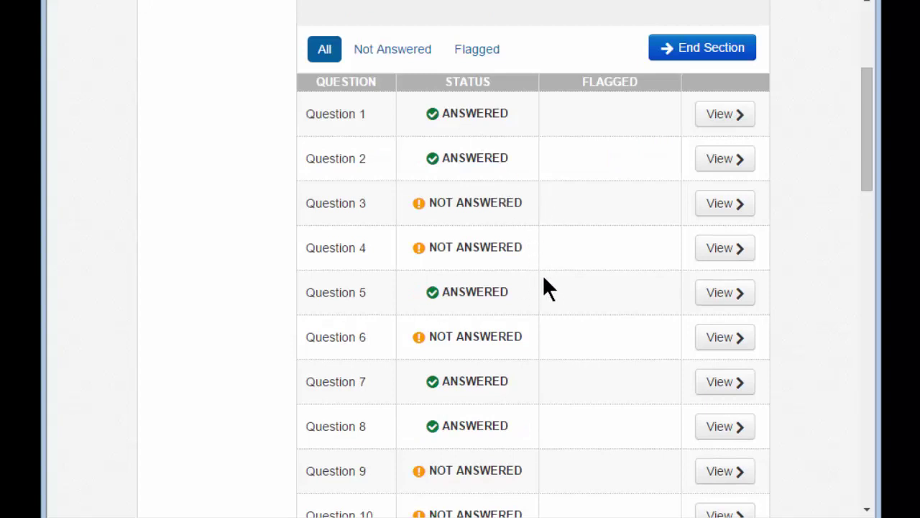
scroll(545, 280, down, 6)
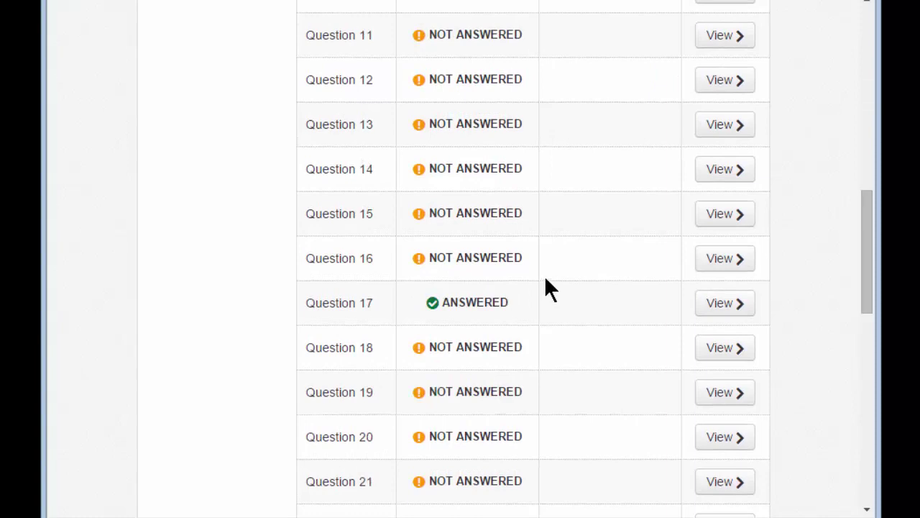
scroll(546, 281, down, 8)
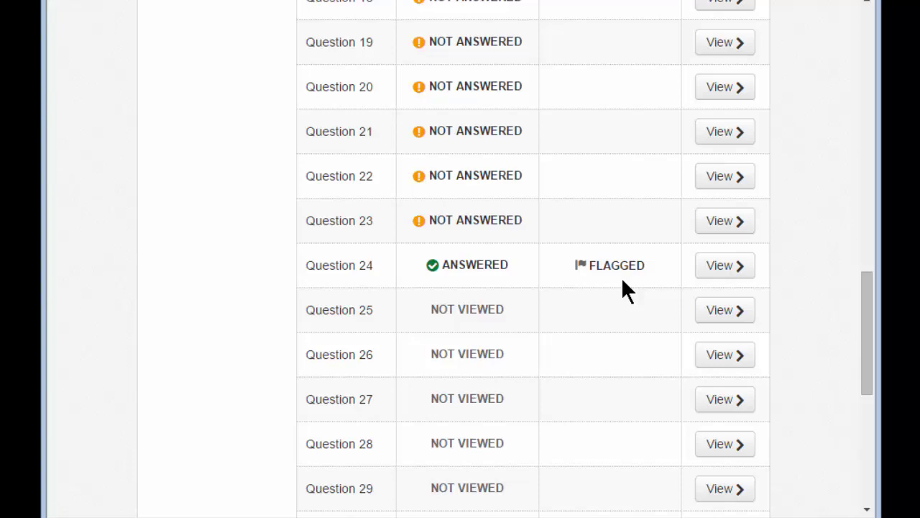
scroll(622, 280, up, 15)
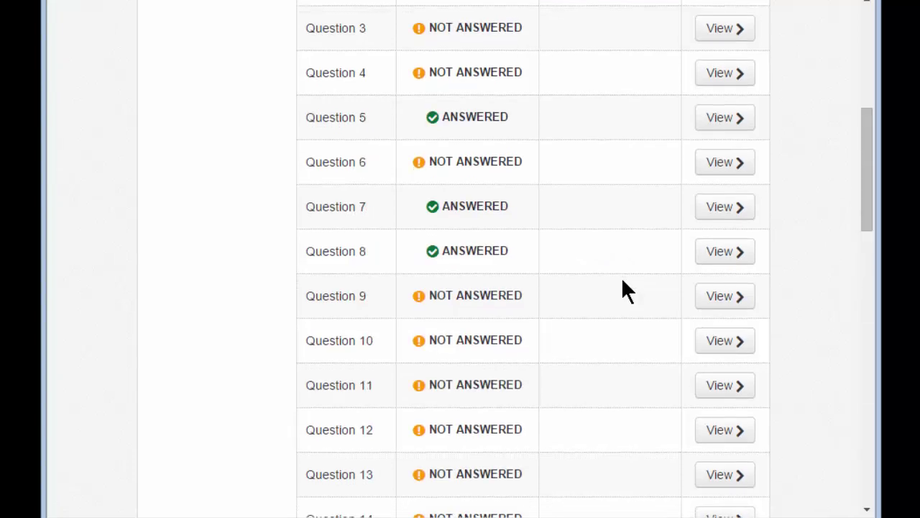
scroll(622, 284, down, 5)
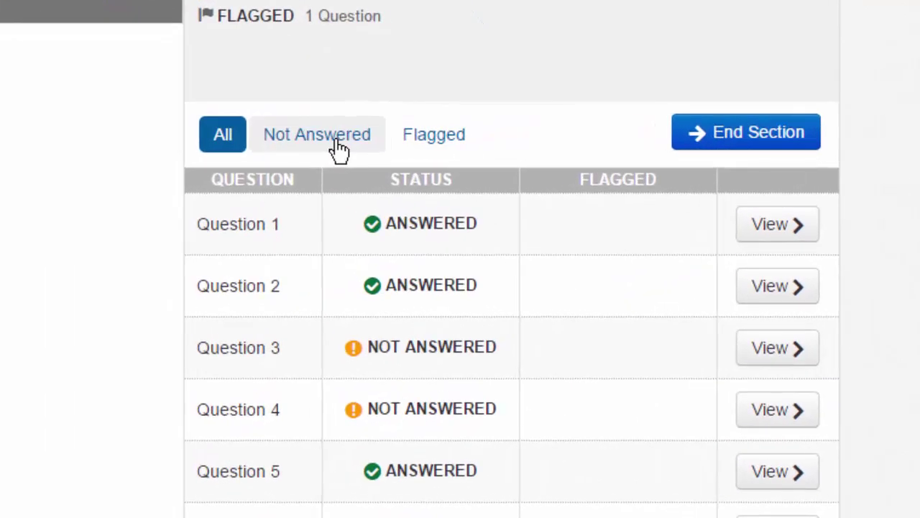
- Filter the overview to the unanswered questions, then to the flagged ones, and restore the list of all questions
click(339, 148)
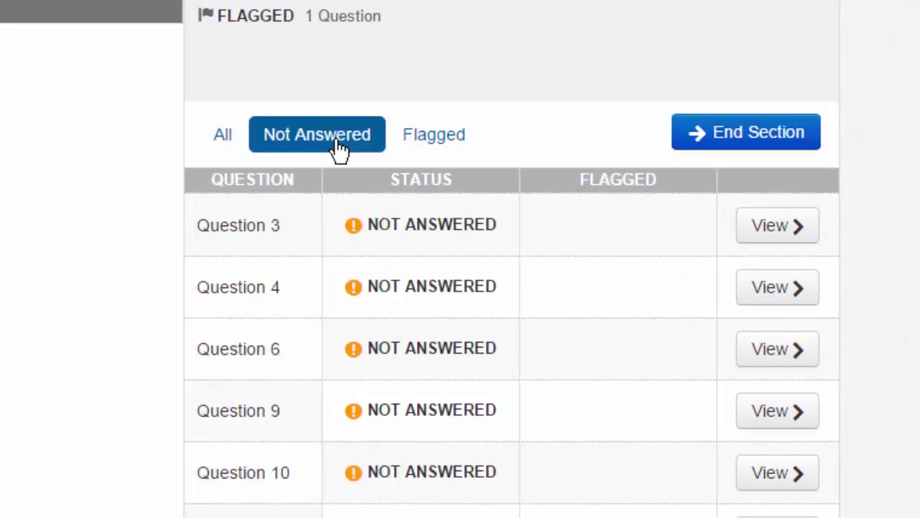
click(443, 147)
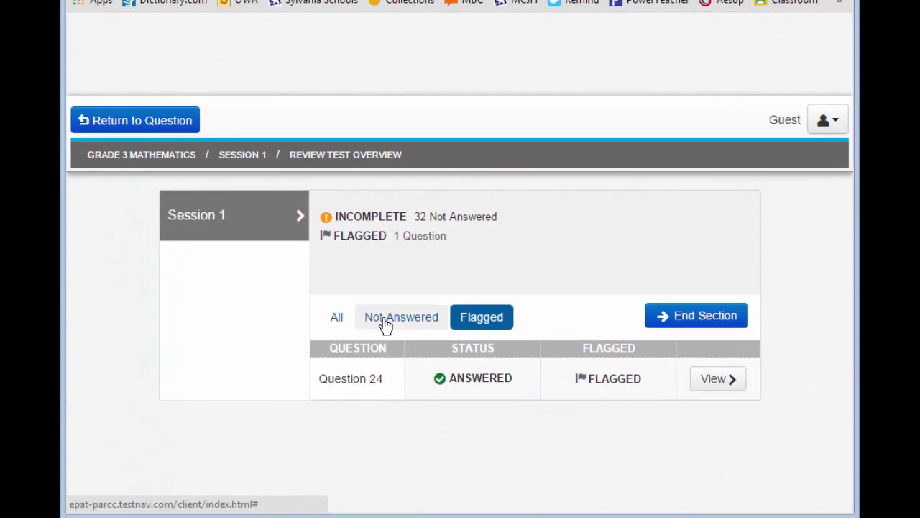
click(337, 320)
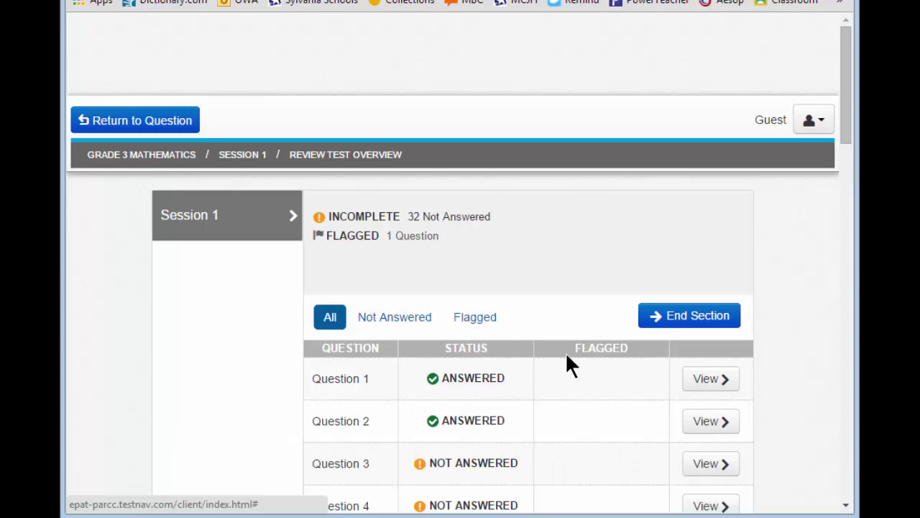
- View question 6 from the overview, look through its Part A and Part B, and return to the test overview
scroll(566, 363, down, 2)
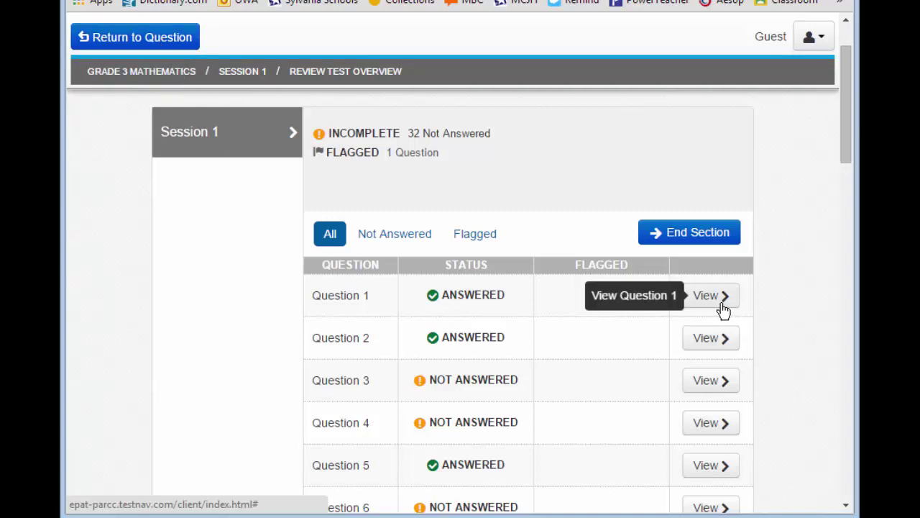
scroll(621, 376, down, 3)
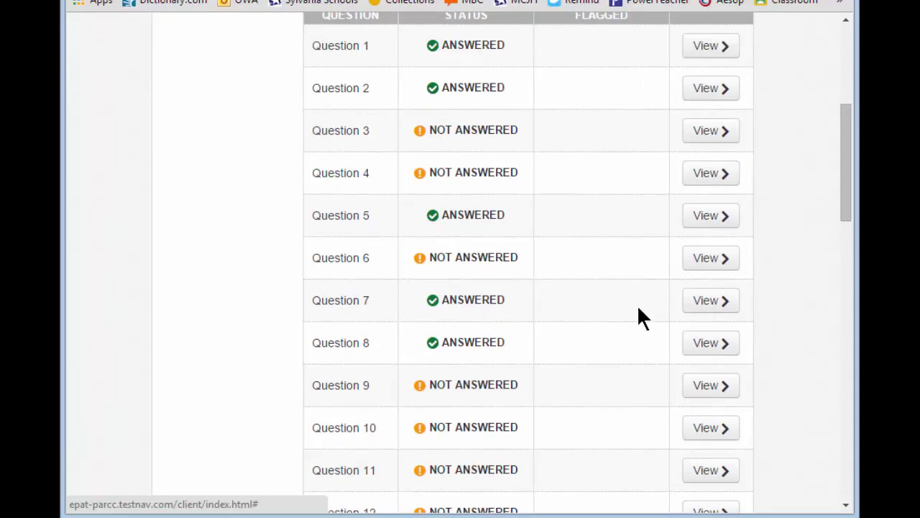
click(711, 267)
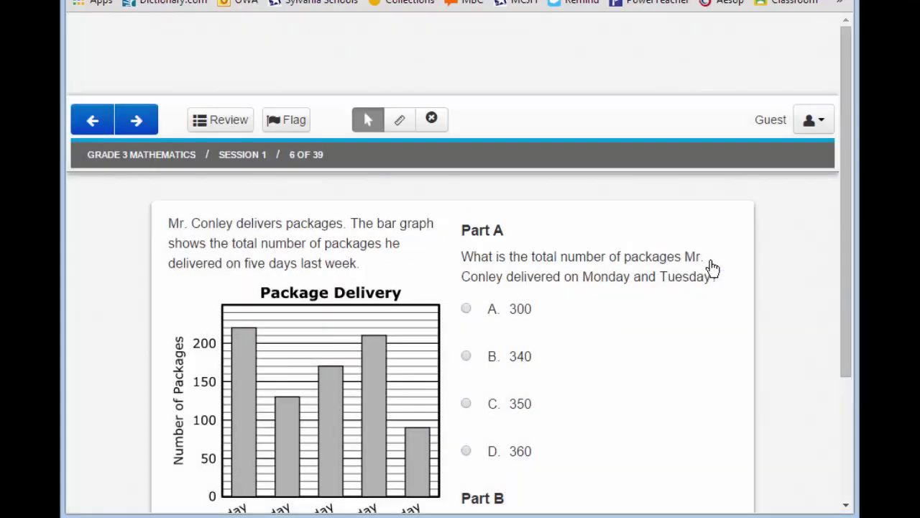
scroll(676, 338, down, 2)
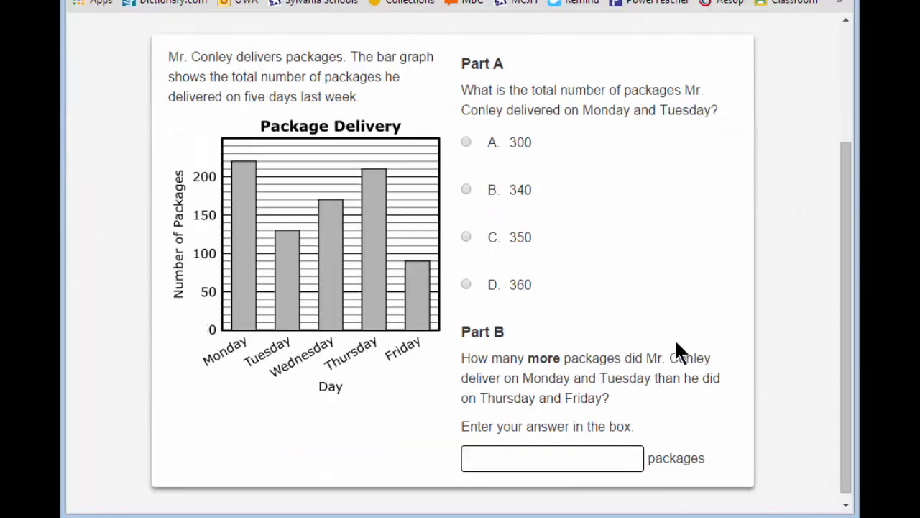
scroll(676, 343, up, 1)
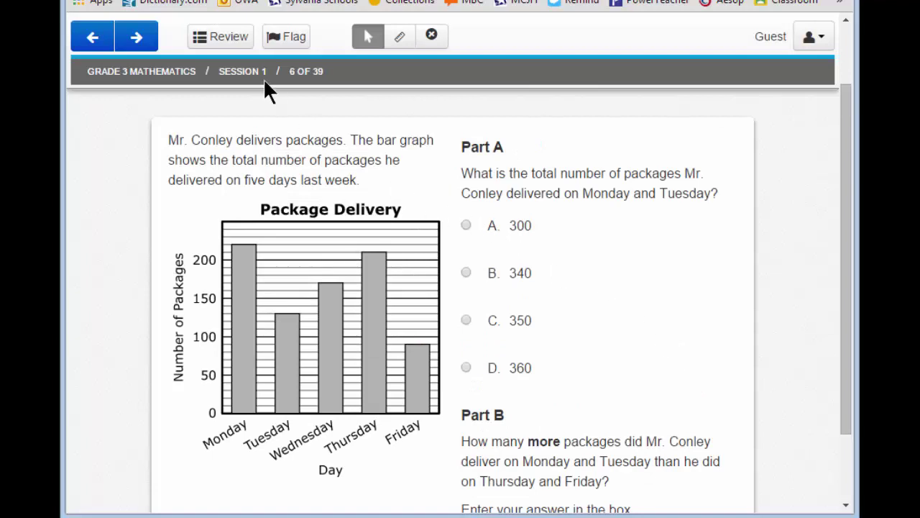
click(226, 39)
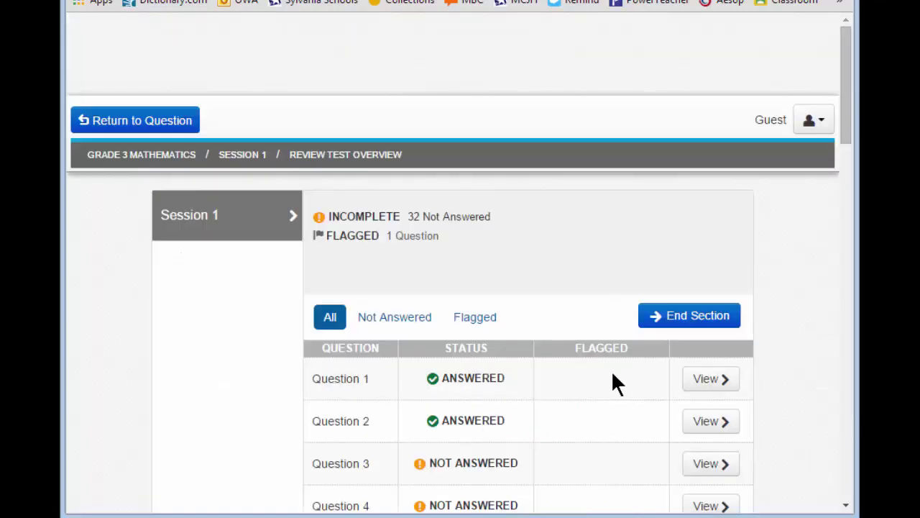
- End the section from the test overview and choose to review the answers instead of submitting them
scroll(611, 372, down, 2)
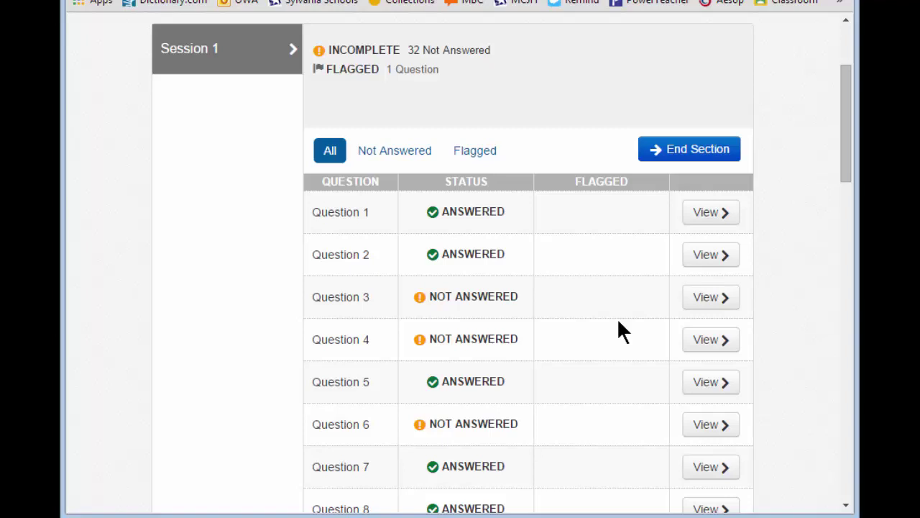
click(710, 161)
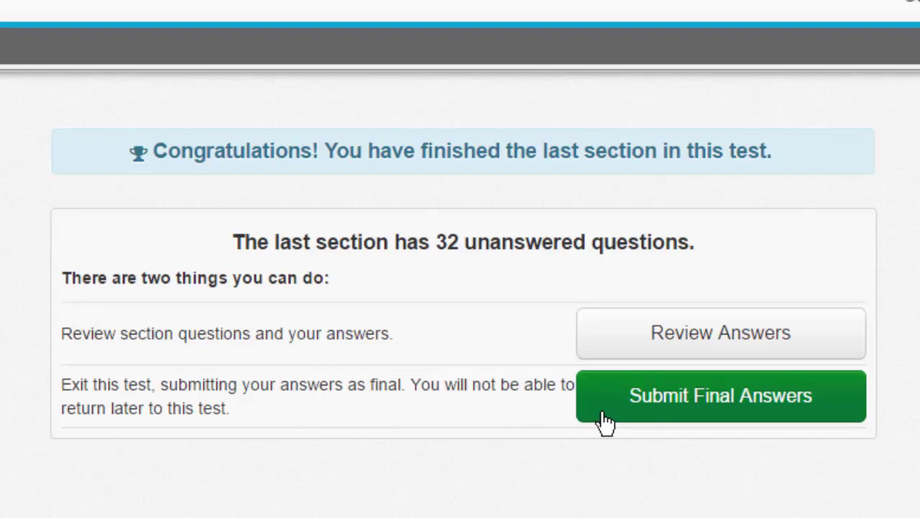
click(663, 348)
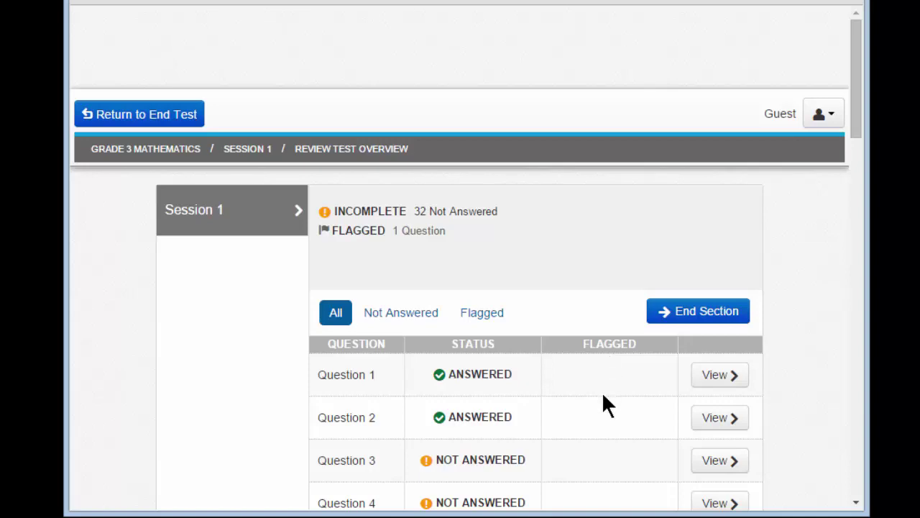
- View question 10 from the overview, return to the test overview and end the section again
scroll(602, 391, down, 6)
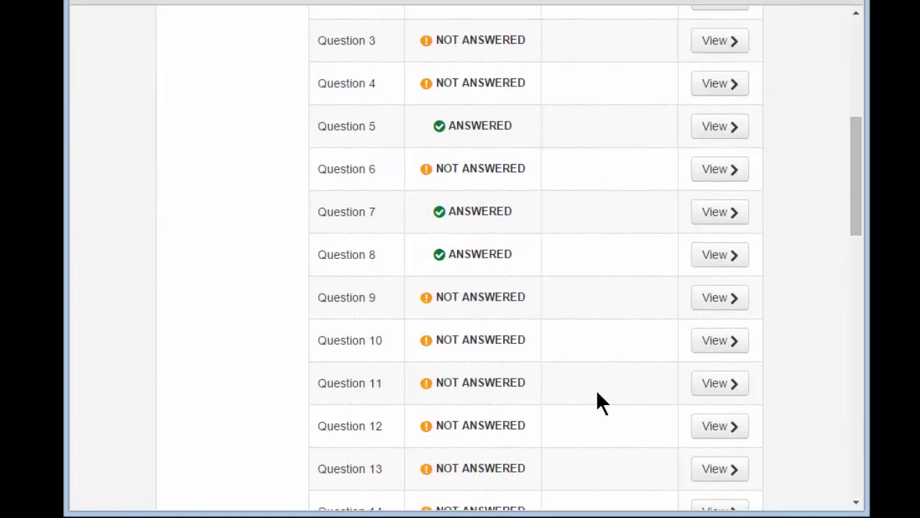
click(722, 340)
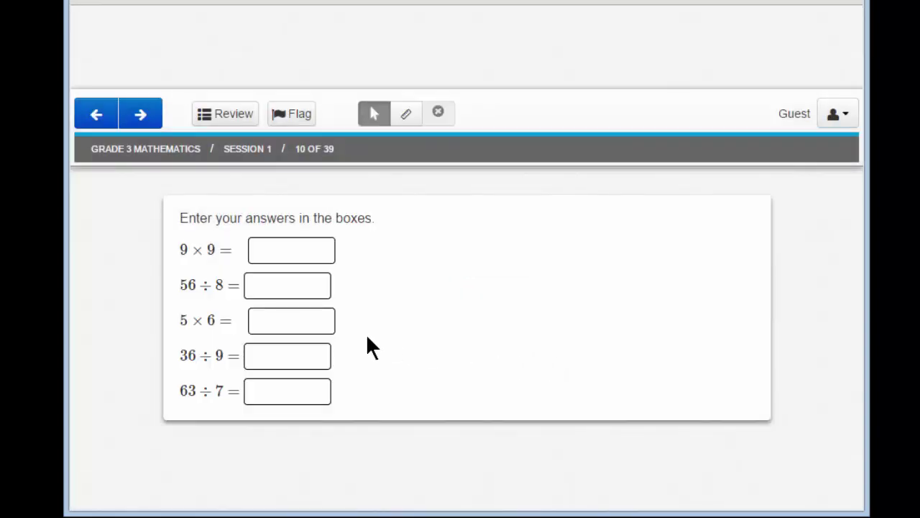
click(222, 116)
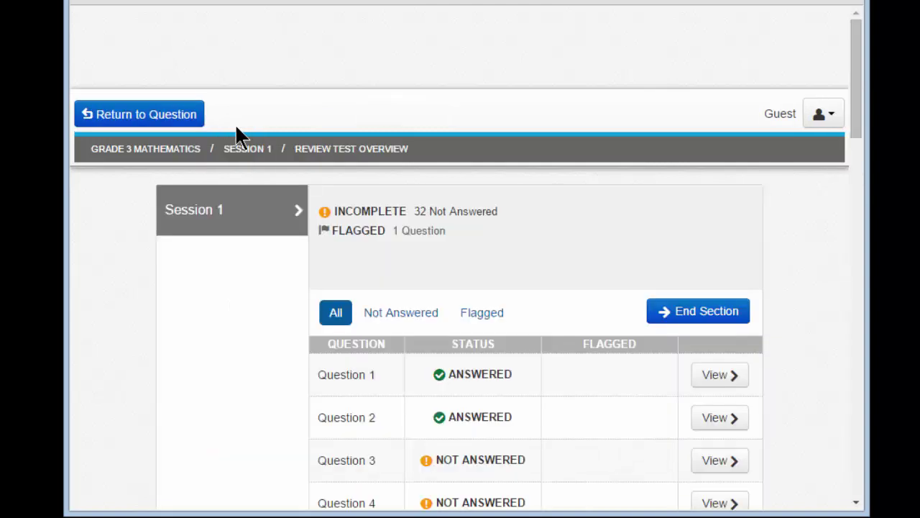
click(712, 313)
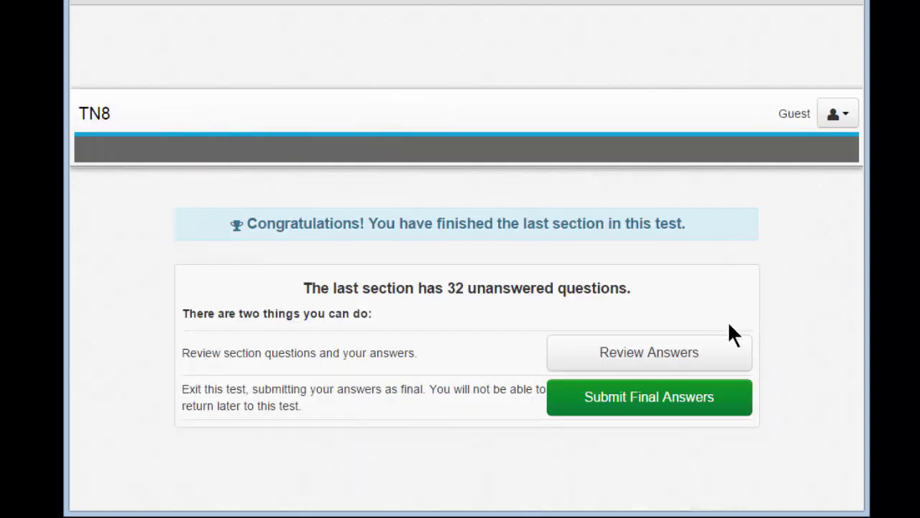